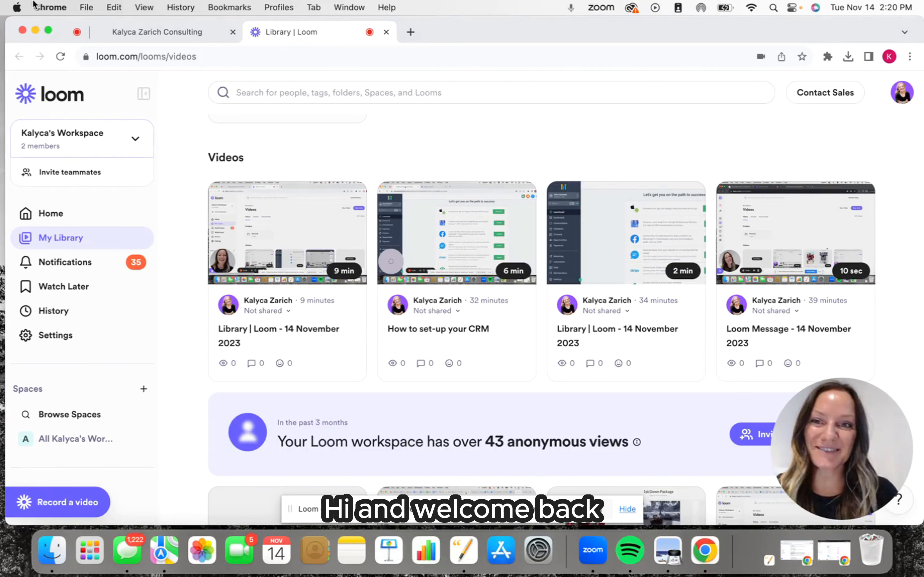
Switch to the HighLevel tab and create a new workflow from the "Recipe - Email Drip Sequence" template.
left_click(178, 36)
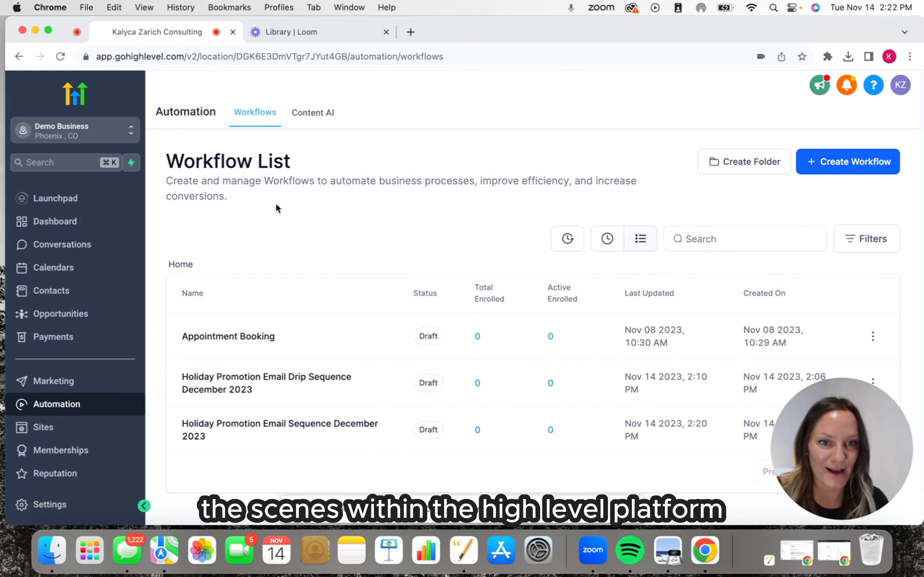
left_click(837, 169)
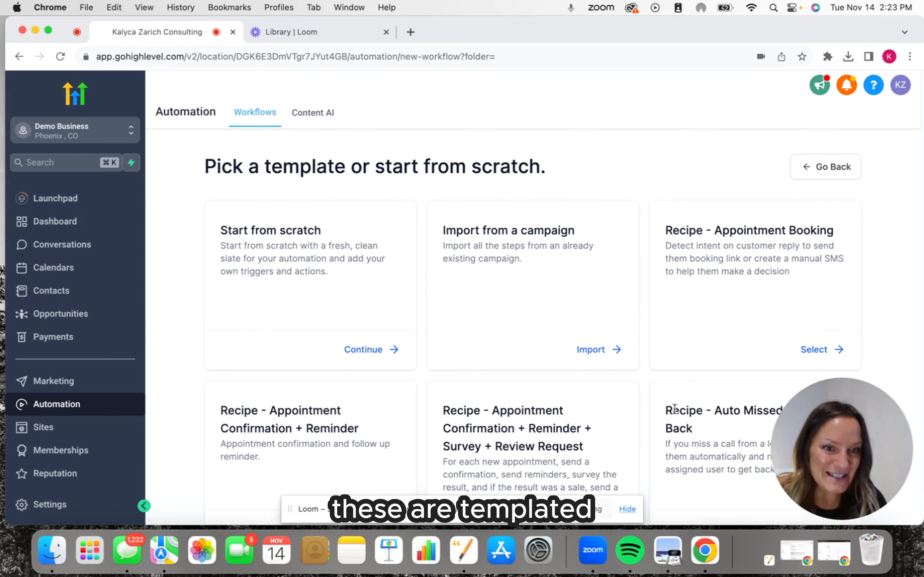
scroll(416, 427, "down", 3)
scroll(416, 425, "down", 5)
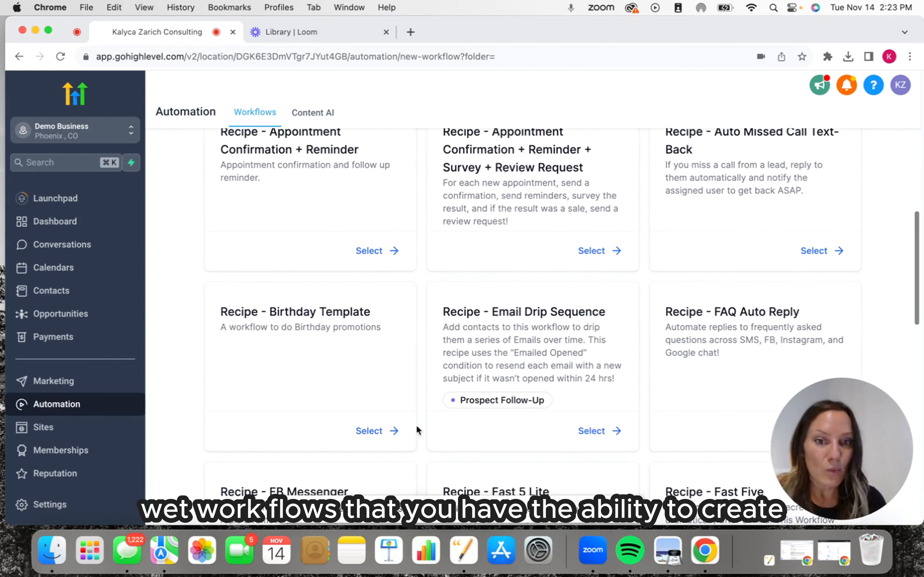
scroll(416, 425, "down", 2)
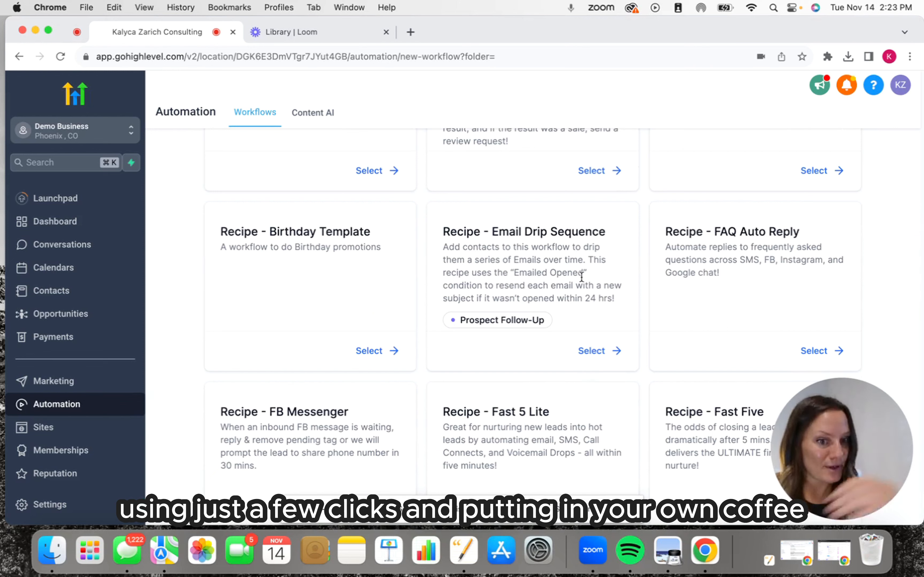
scroll(619, 292, "down", 8)
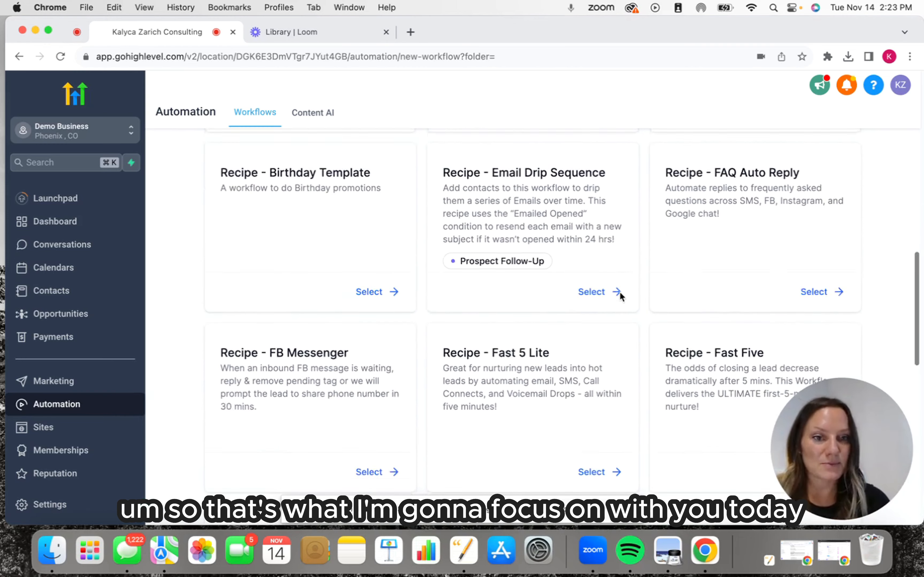
scroll(620, 293, "down", 7)
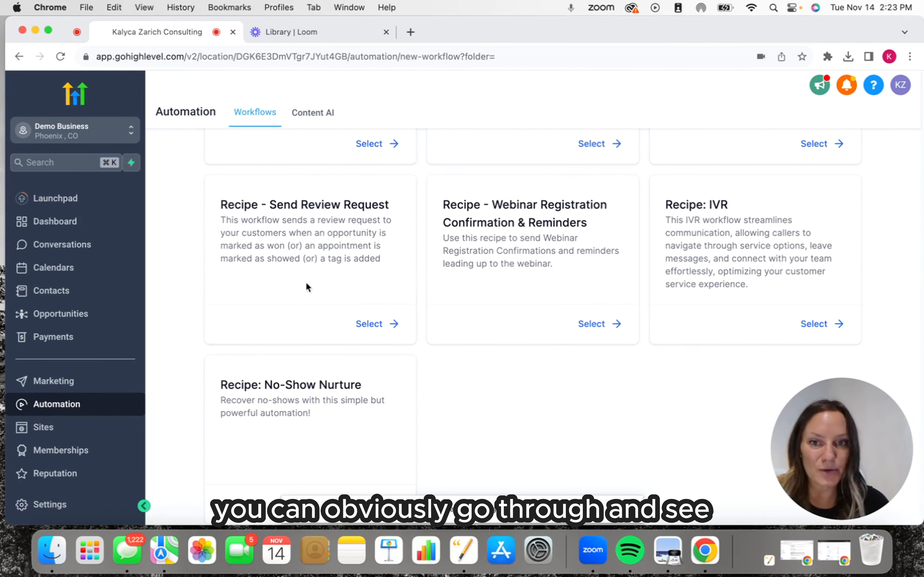
scroll(481, 285, "up", 2)
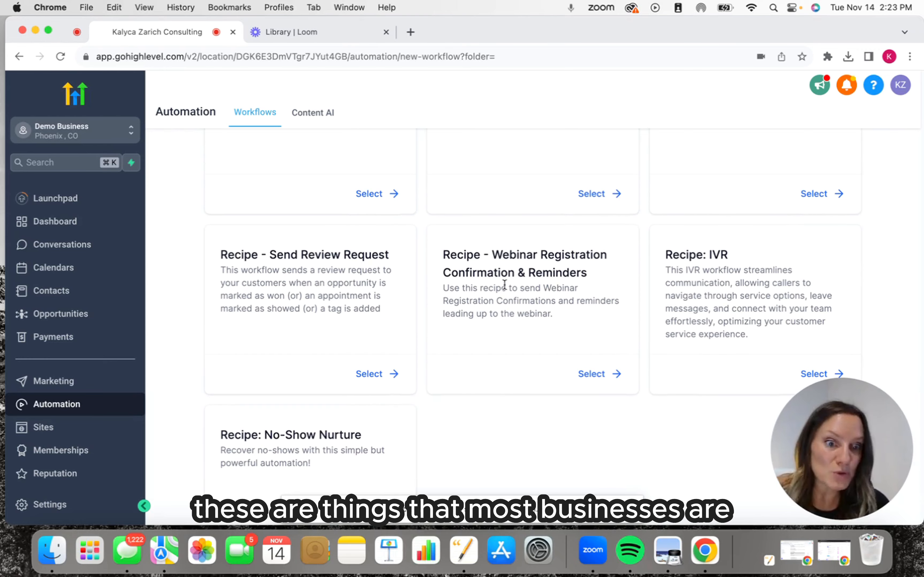
scroll(504, 284, "up", 4)
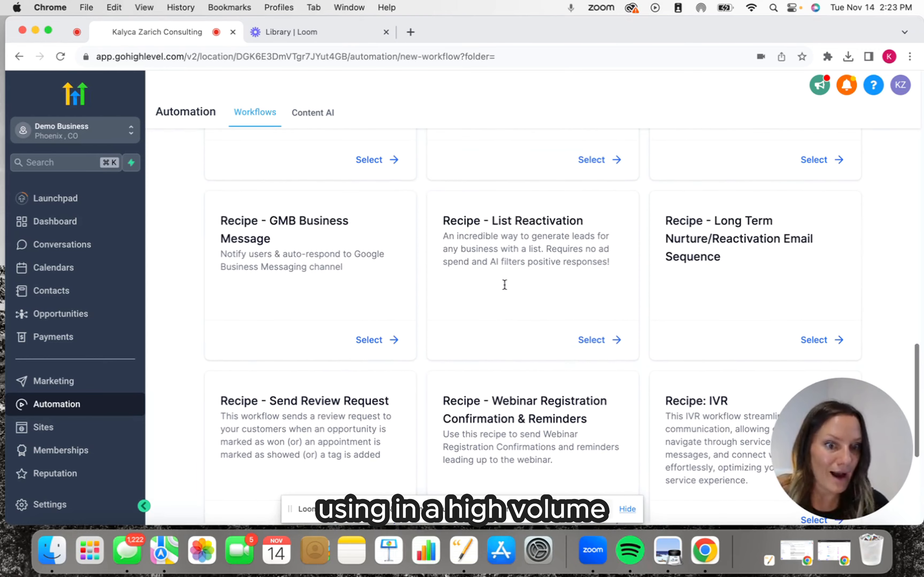
scroll(537, 263, "up", 4)
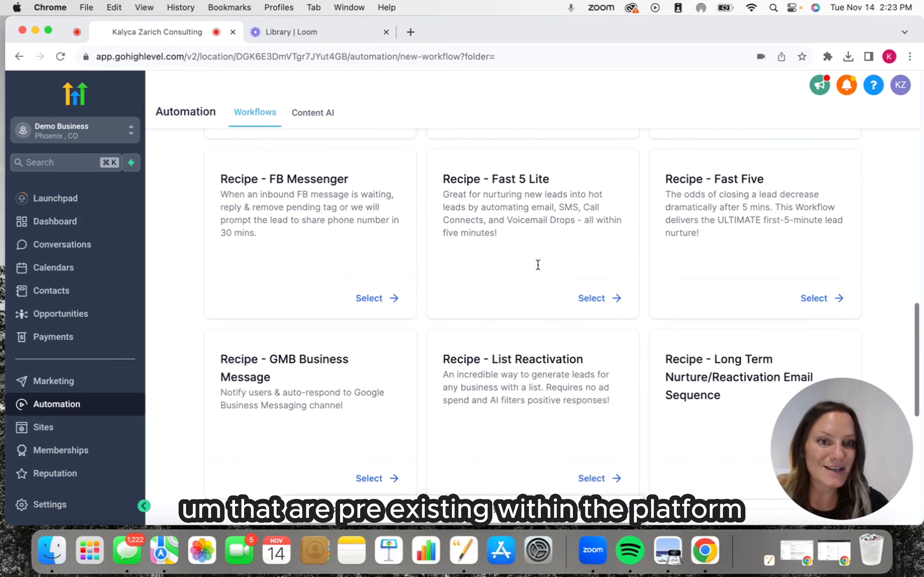
scroll(538, 265, "up", 6)
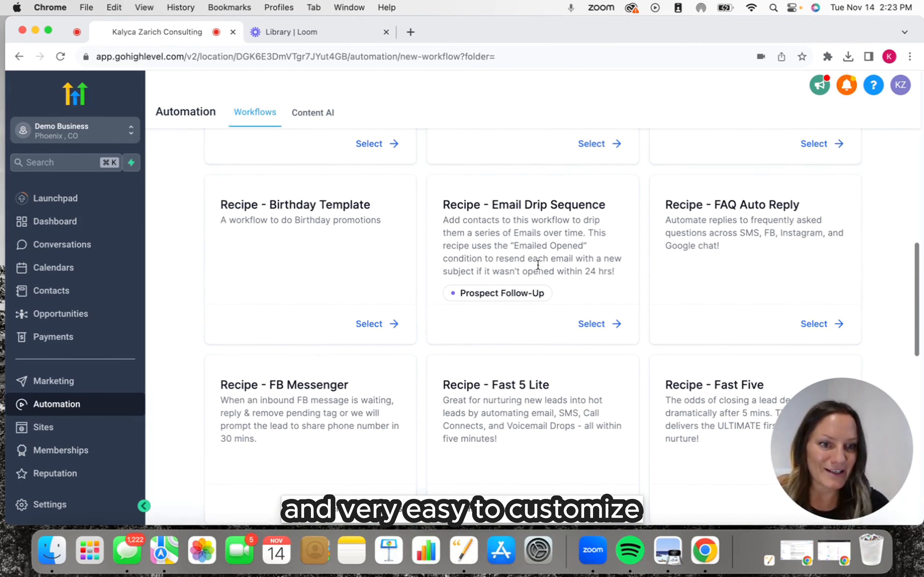
scroll(538, 265, "up", 1)
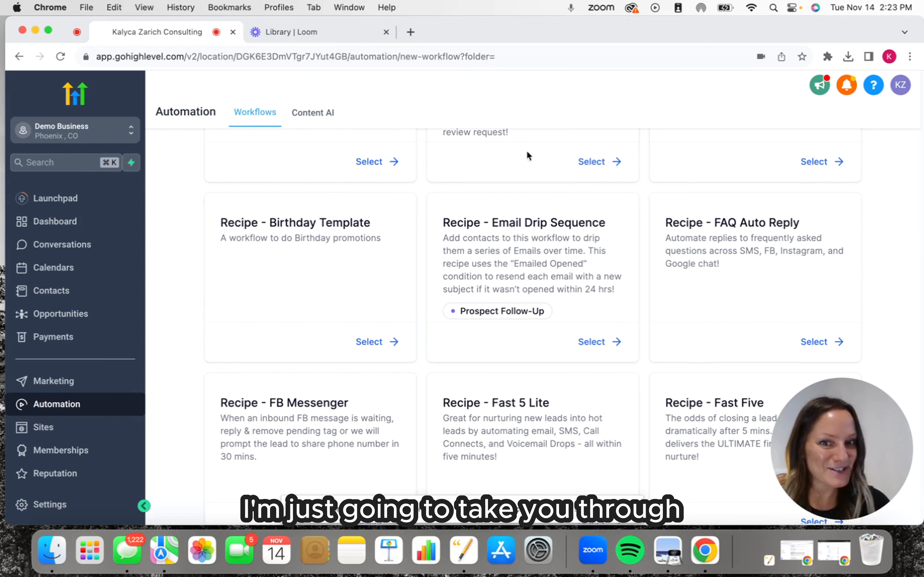
left_click_drag(442, 223, 607, 228)
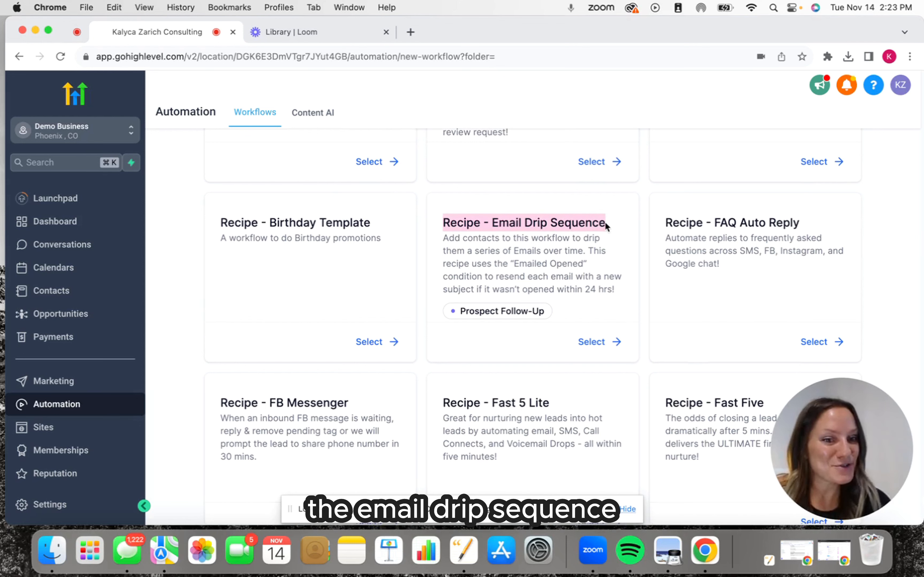
left_click(592, 342)
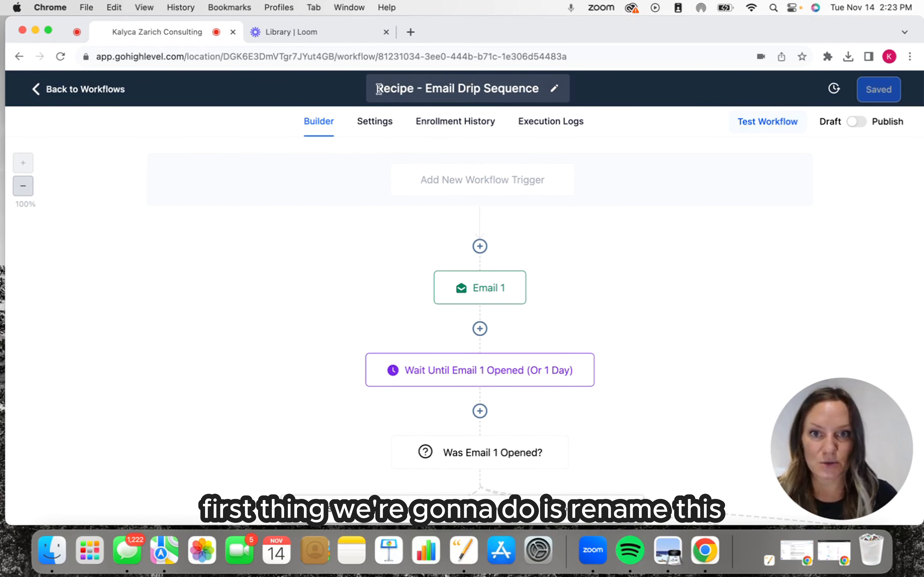
Rename the workflow as "Holiday Promotion Email Drip Sequence December 2023" and save it.
left_click_drag(378, 88, 545, 97)
key("BackSpace")
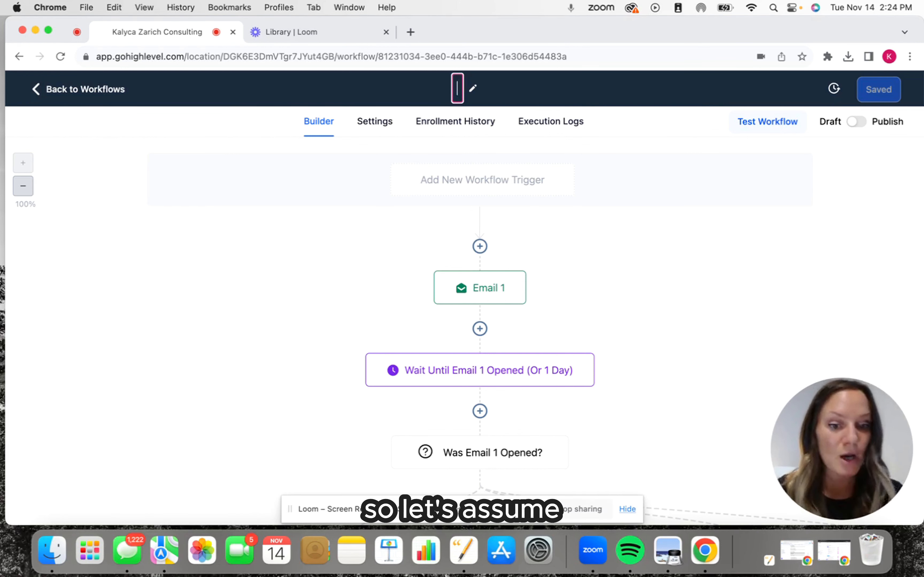
type("Holid")
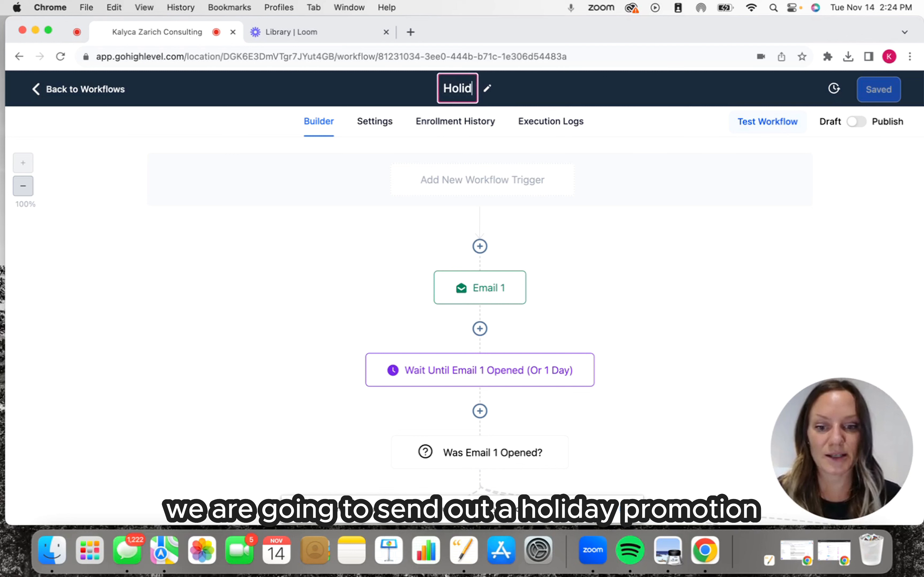
type("ay Promotion ")
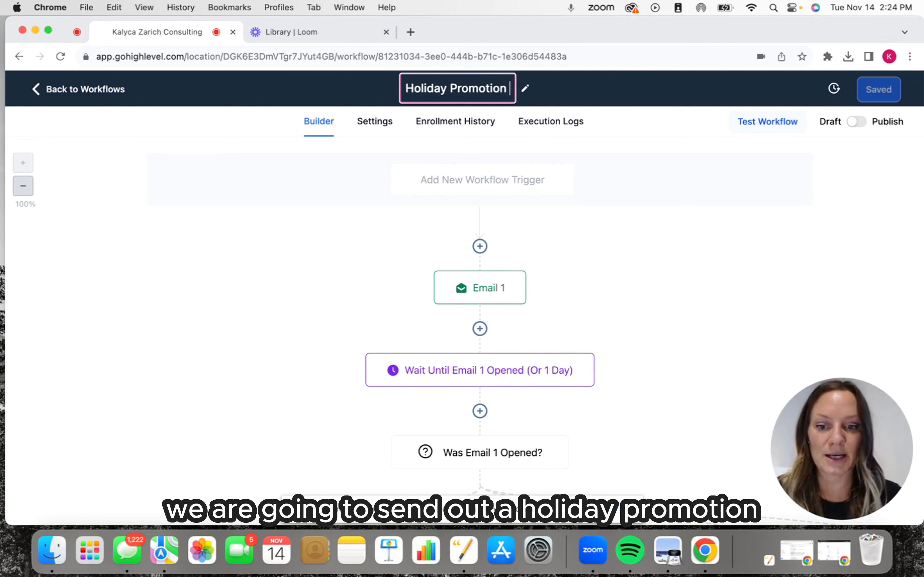
type("Email Drip S")
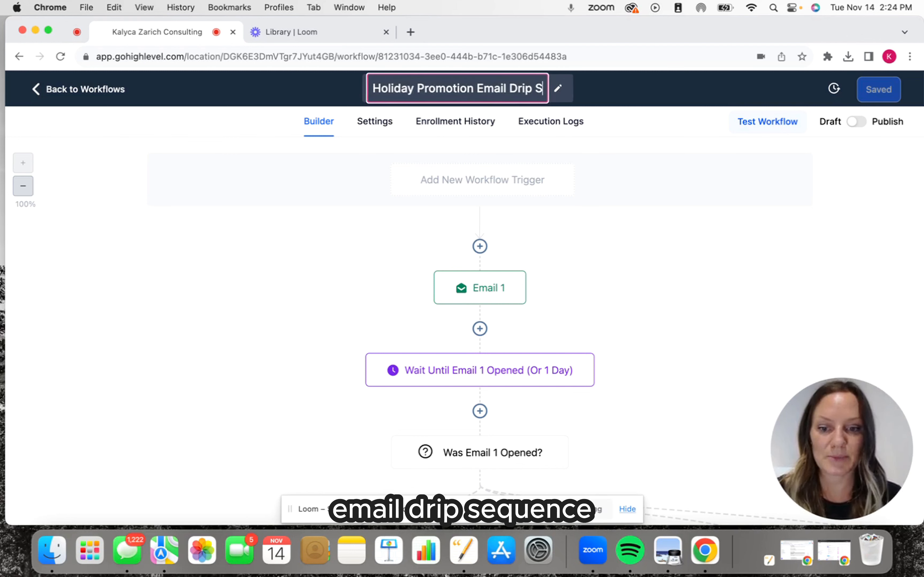
type("equence D")
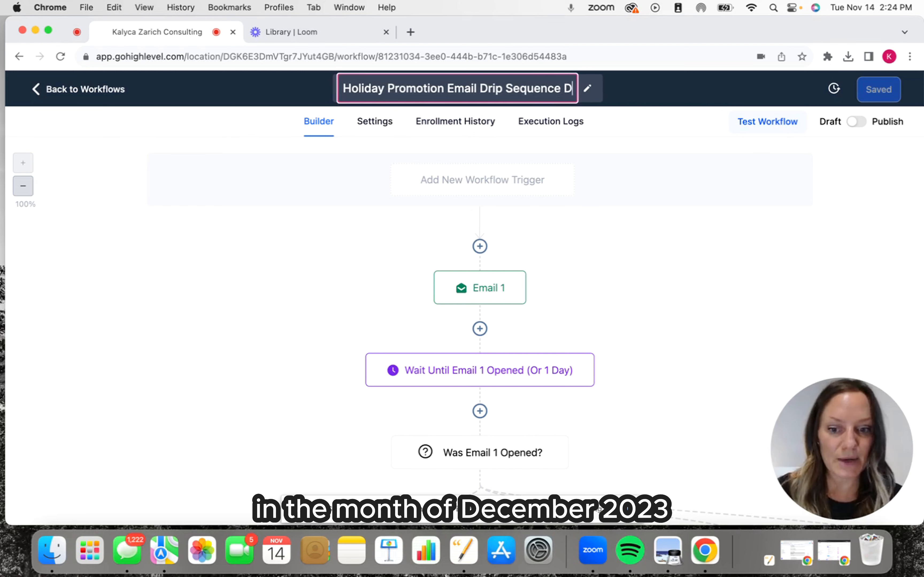
type("ecember 2023")
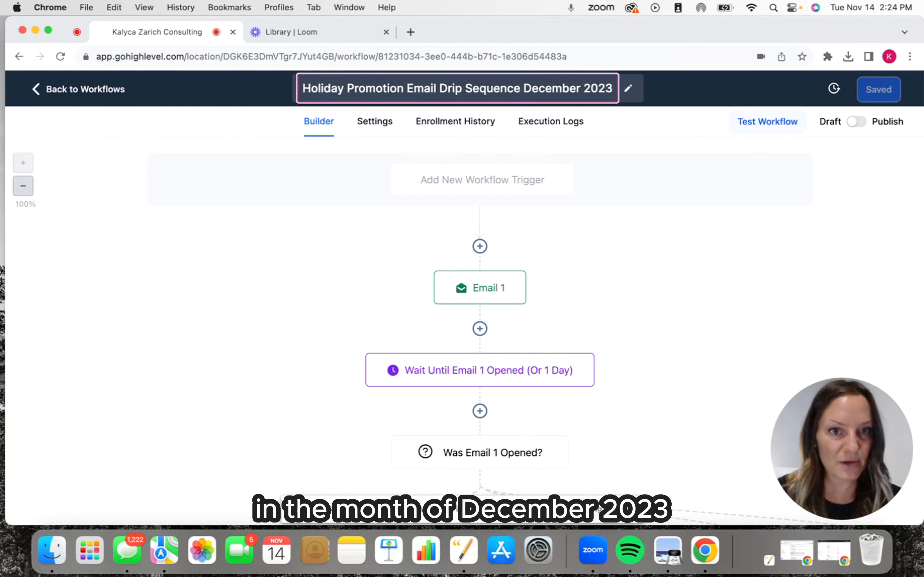
left_click(662, 126)
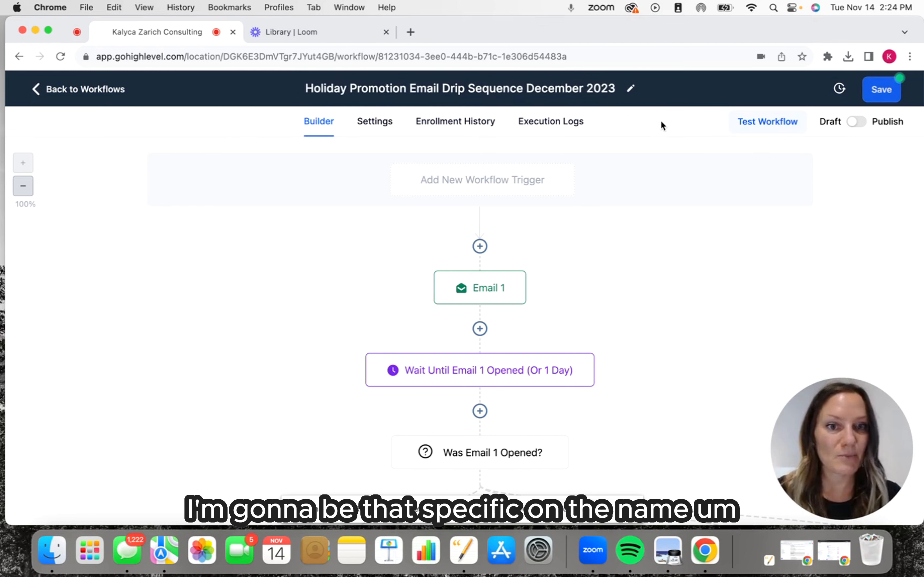
left_click(893, 93)
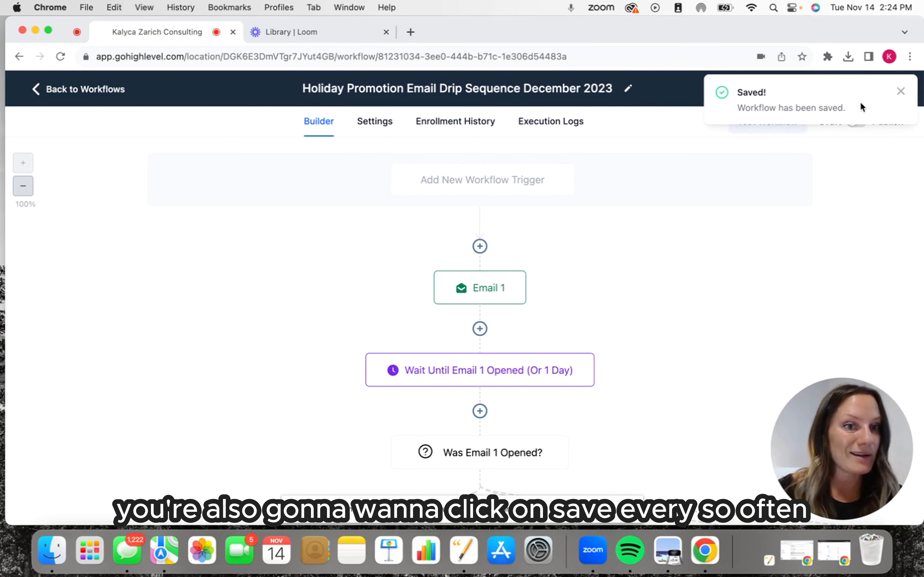
left_click(902, 92)
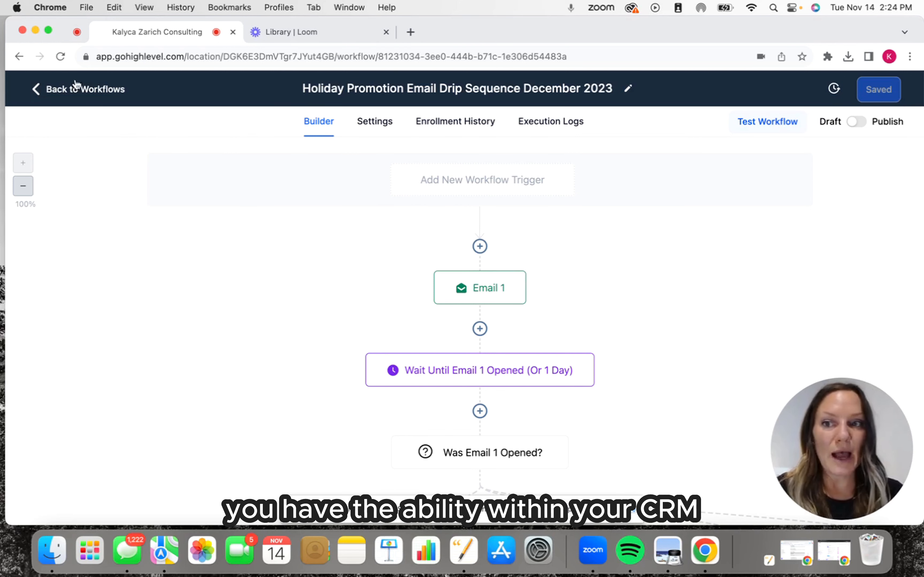
Leave the workflow, select all contacts in the contact list and start adding them to a campaign or workflow.
left_click(61, 96)
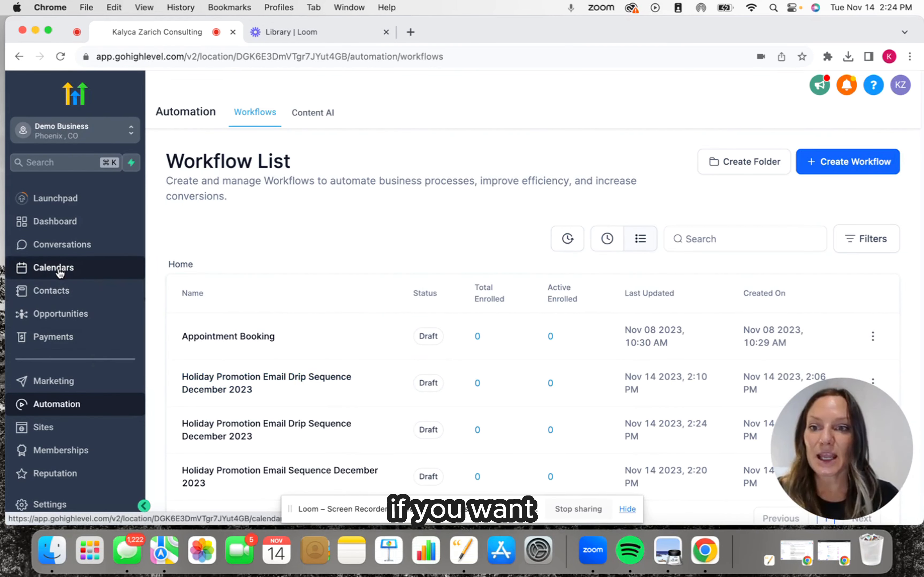
left_click(59, 299)
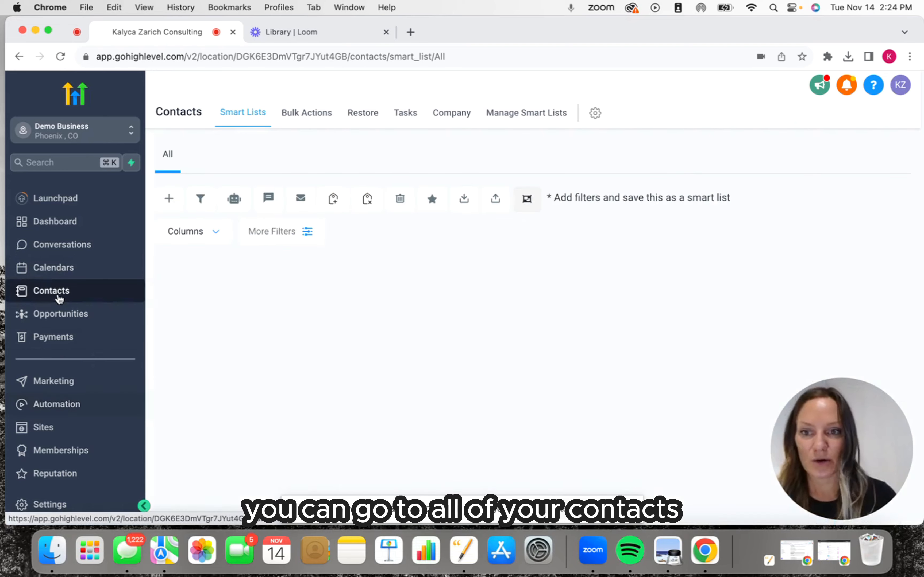
left_click(192, 289)
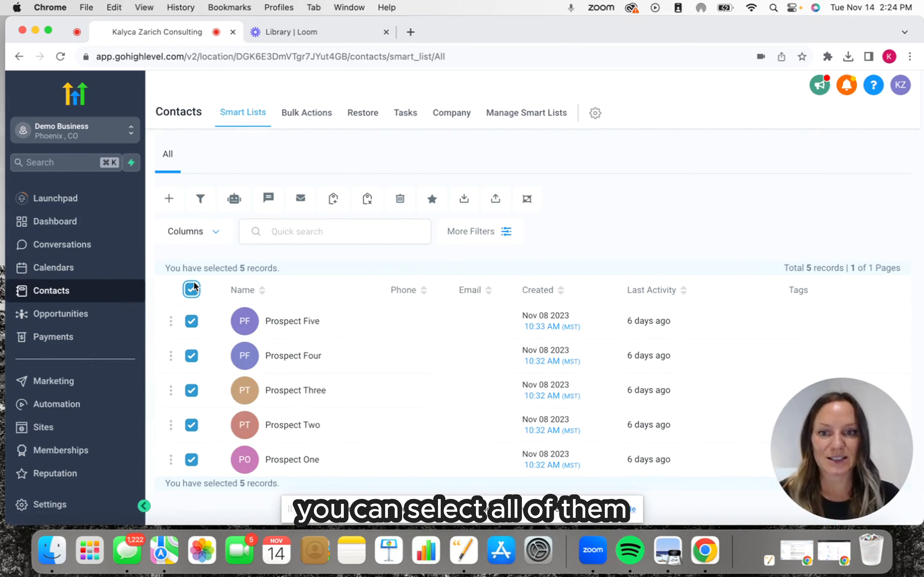
left_click(241, 201)
left_click(612, 320)
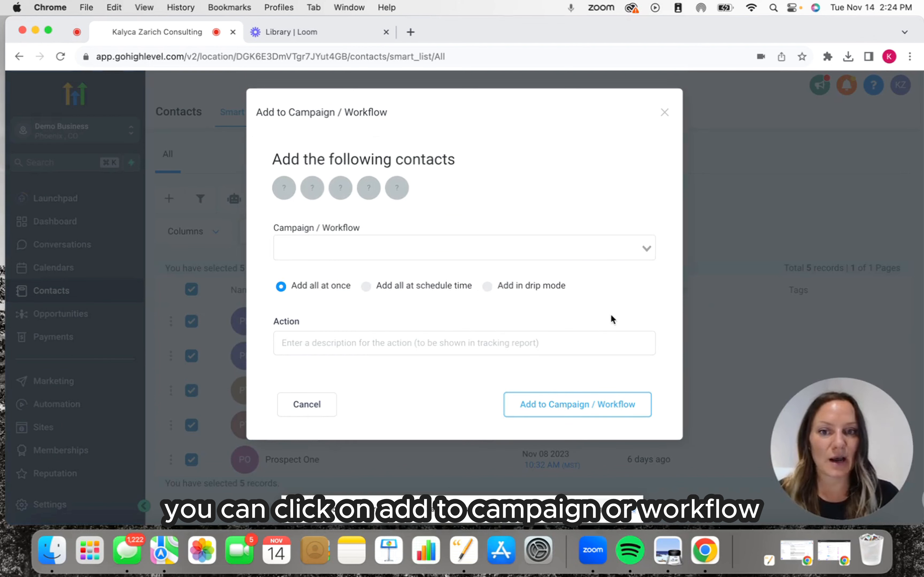
Look for an available workflow, then set the contacts to be added all at a scheduled time, starting Friday, December 1, 2023.
left_click(396, 252)
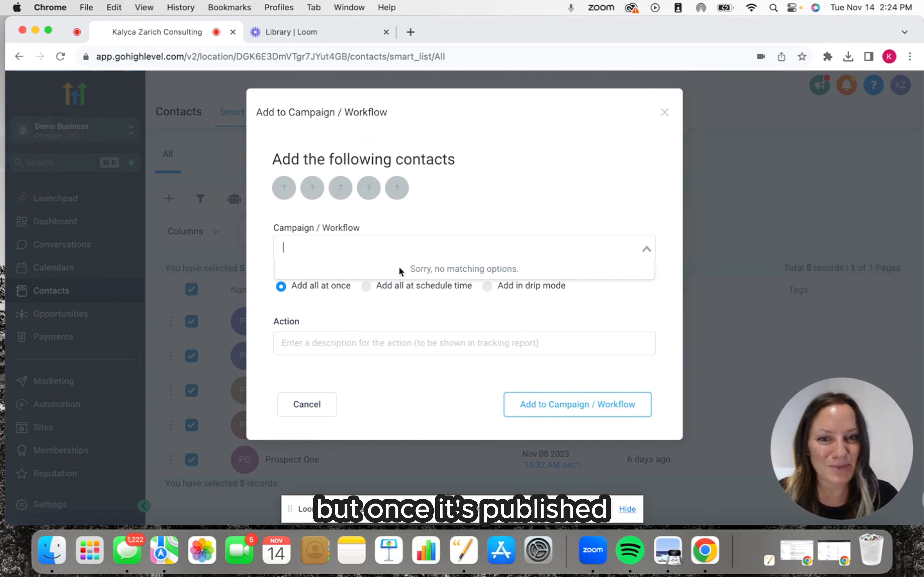
left_click(400, 311)
left_click(365, 287)
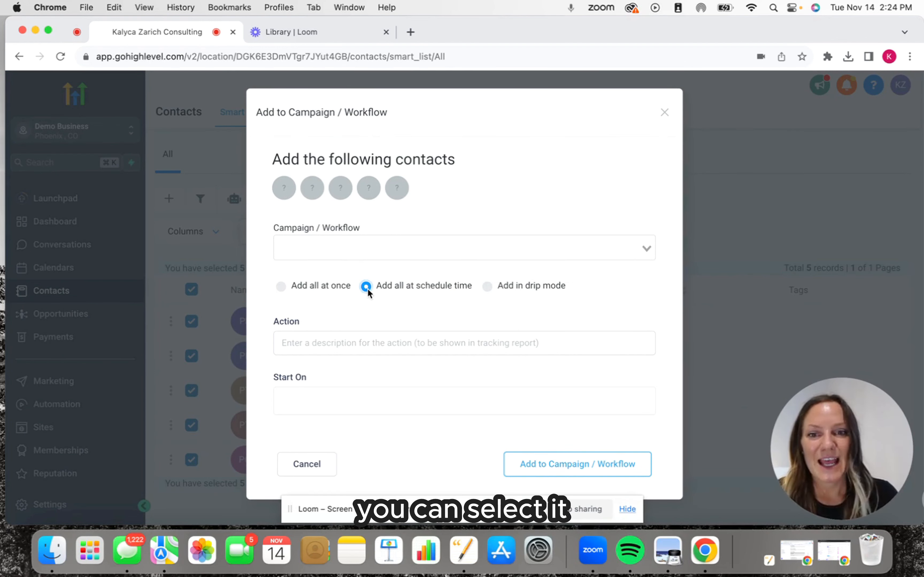
left_click(299, 346)
left_click(331, 397)
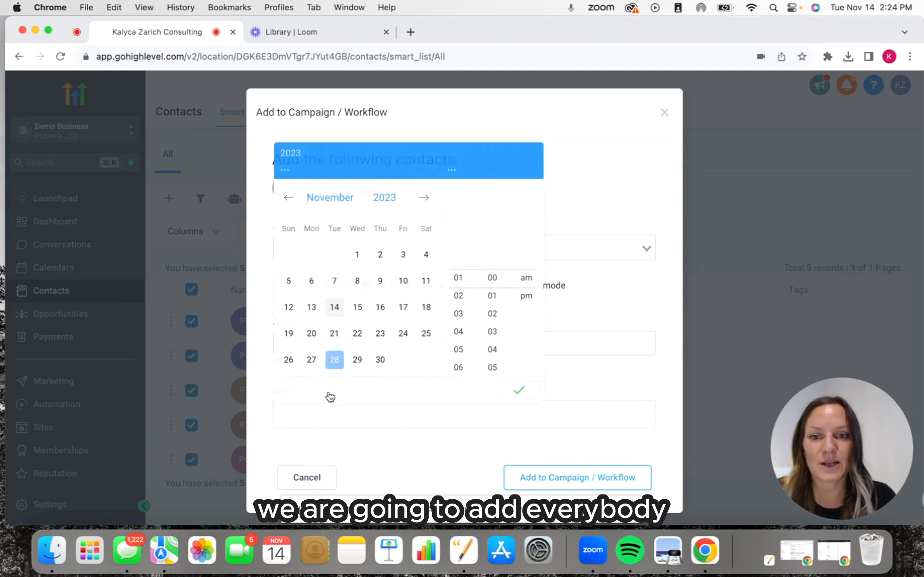
left_click(424, 196)
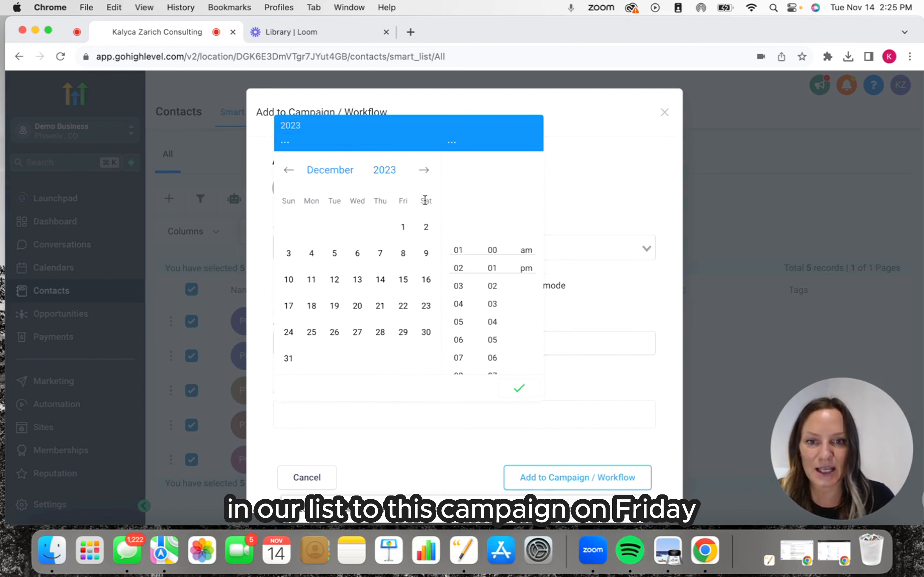
left_click(402, 229)
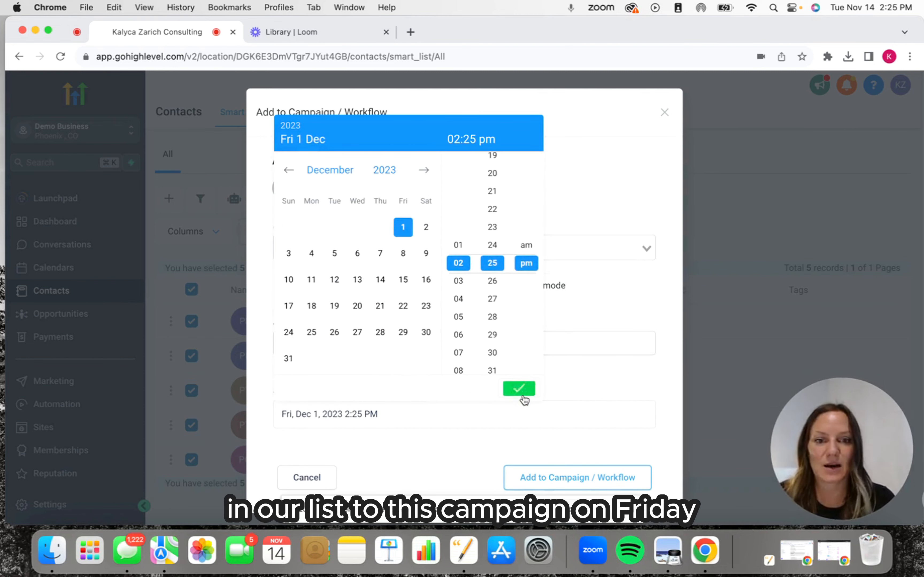
left_click(519, 389)
Enter "bulk add!" as the action description, then cancel adding the contacts to a workflow.
left_click(325, 333)
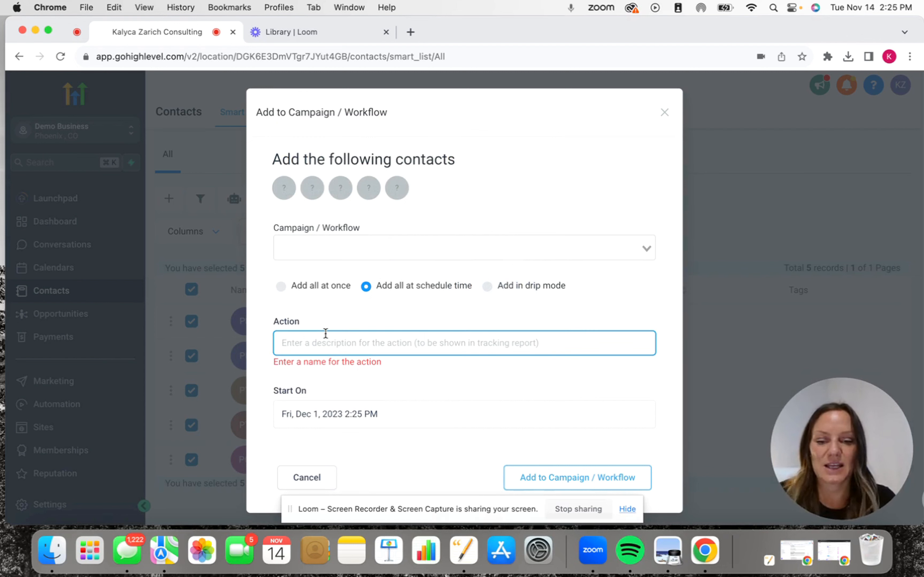
type("bulk add!")
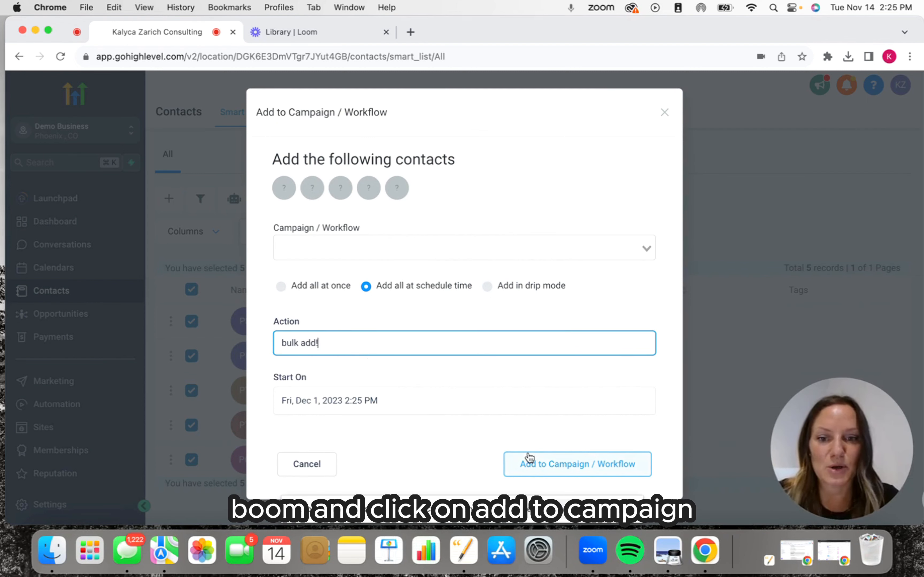
left_click(290, 466)
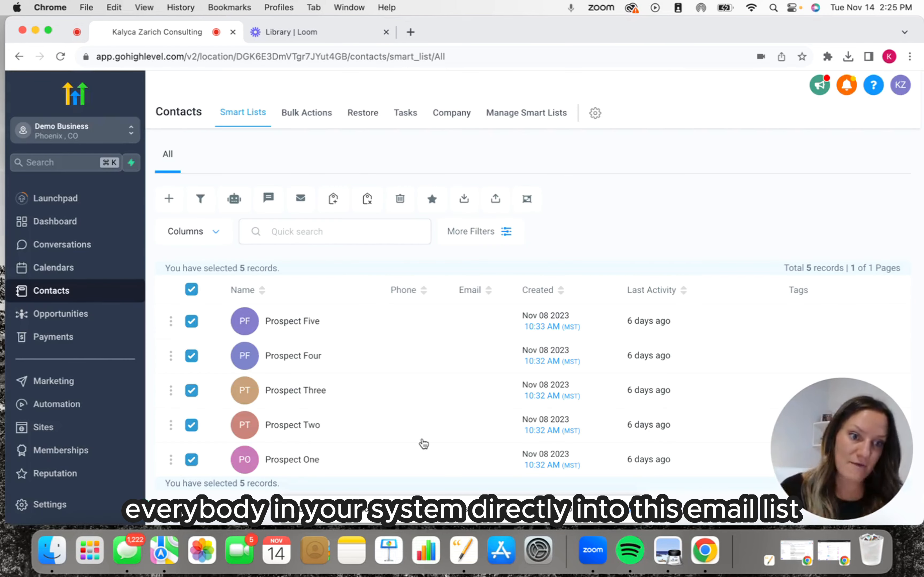
Return to the workflow list and open the "Holiday Promotion Email Drip Sequence December 2023" workflow last updated at 2:24 PM.
left_click(53, 404)
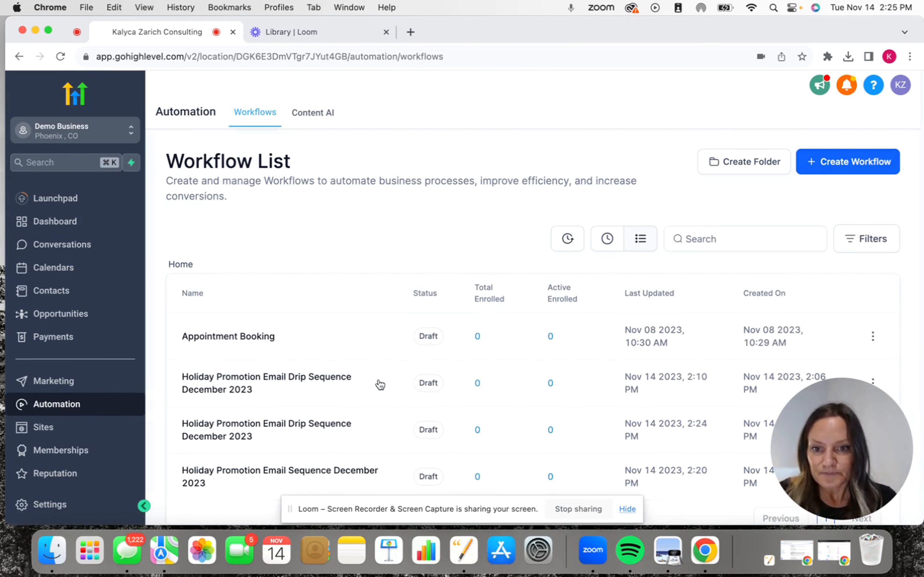
scroll(298, 445, "down", 2)
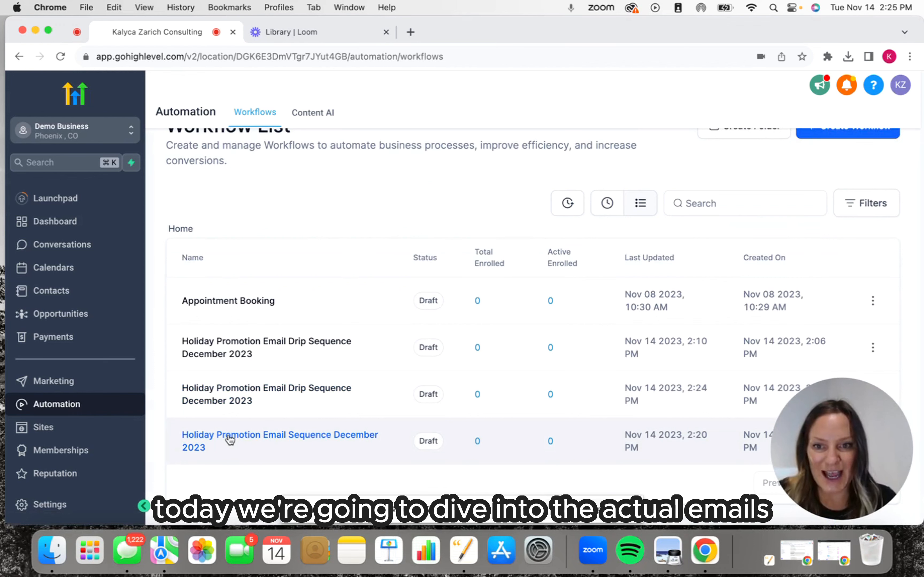
left_click(212, 339)
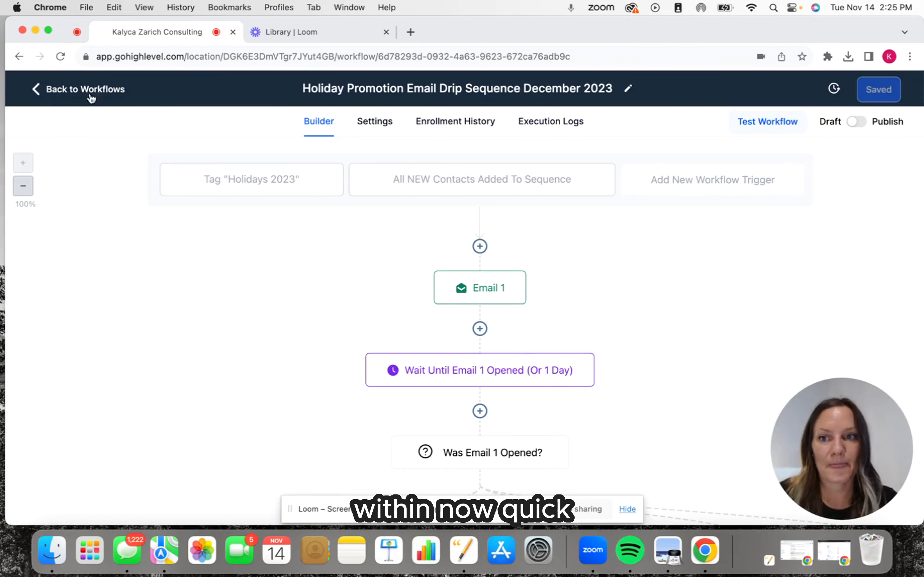
left_click(70, 96)
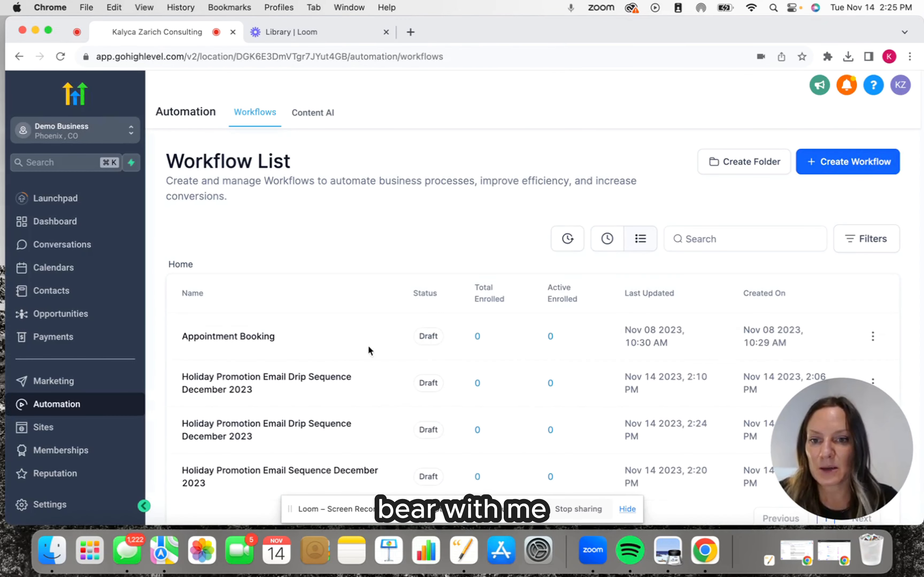
left_click(252, 471)
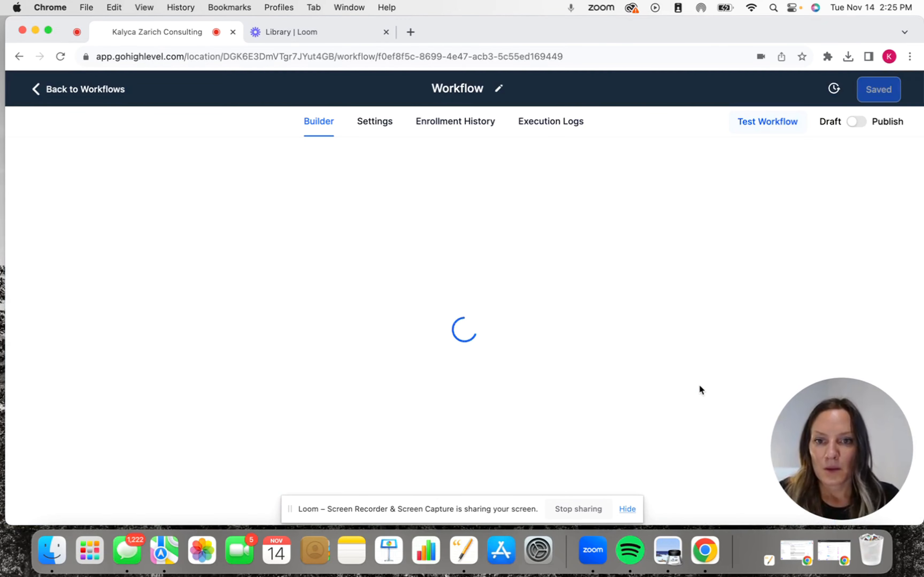
left_click(82, 91)
left_click(246, 427)
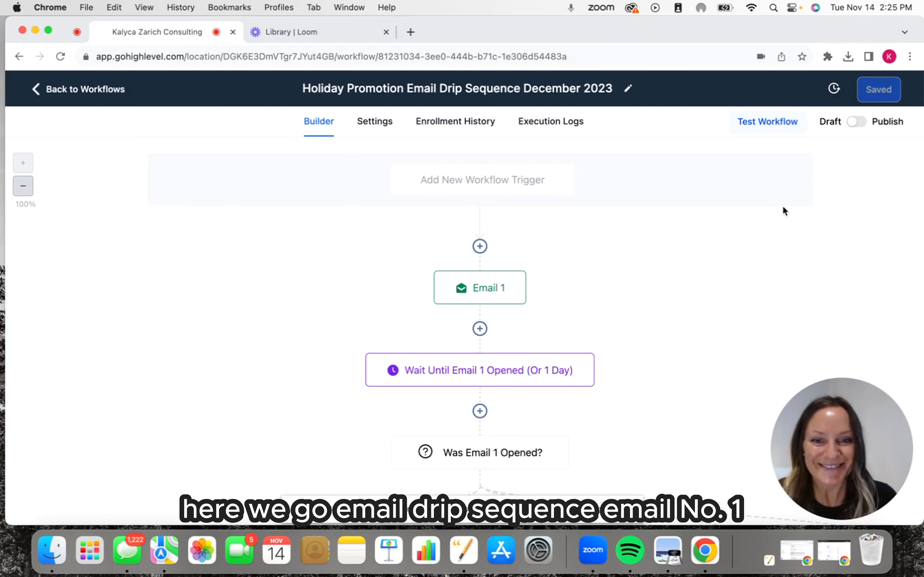
Open the Email 1 action and review its subject, from name and from email fields.
left_click(488, 292)
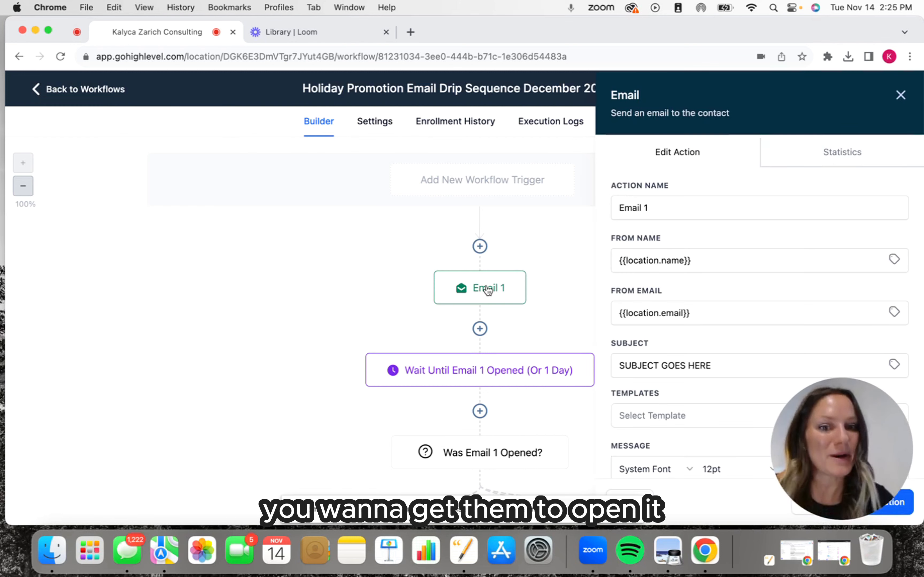
left_click(719, 365)
left_click_drag(720, 365, 540, 370)
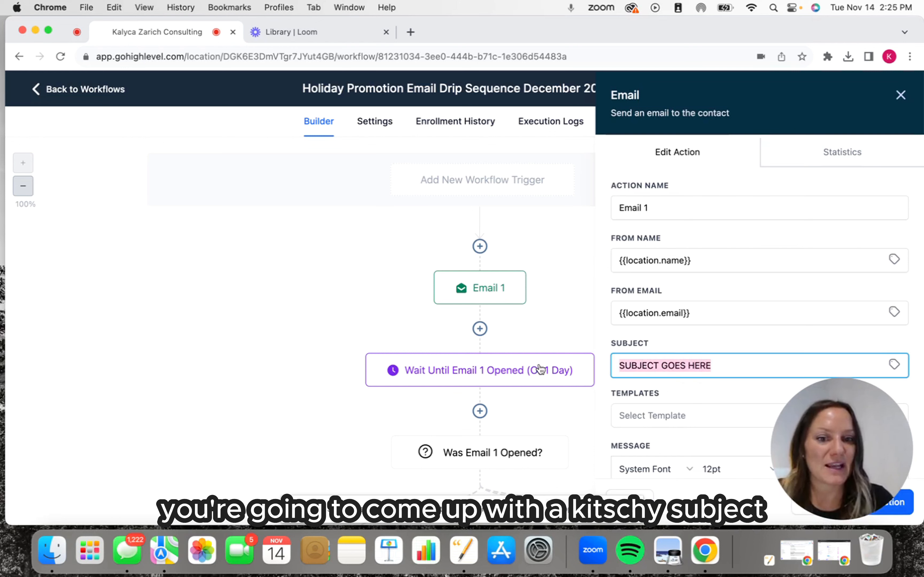
left_click_drag(708, 260, 608, 259)
left_click_drag(718, 306, 612, 310)
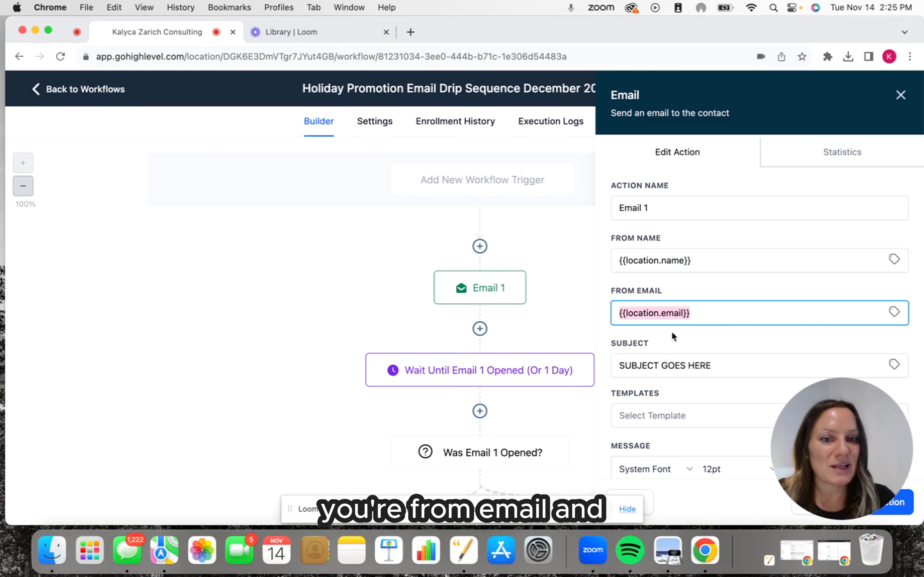
scroll(677, 331, "down", 3)
scroll(700, 213, "up", 2)
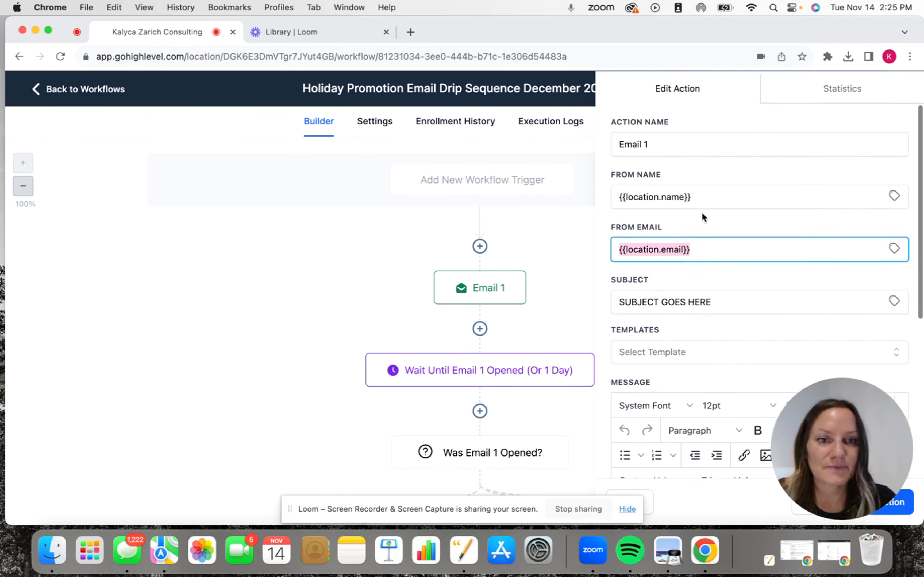
scroll(683, 217, "down", 4)
left_click(656, 175)
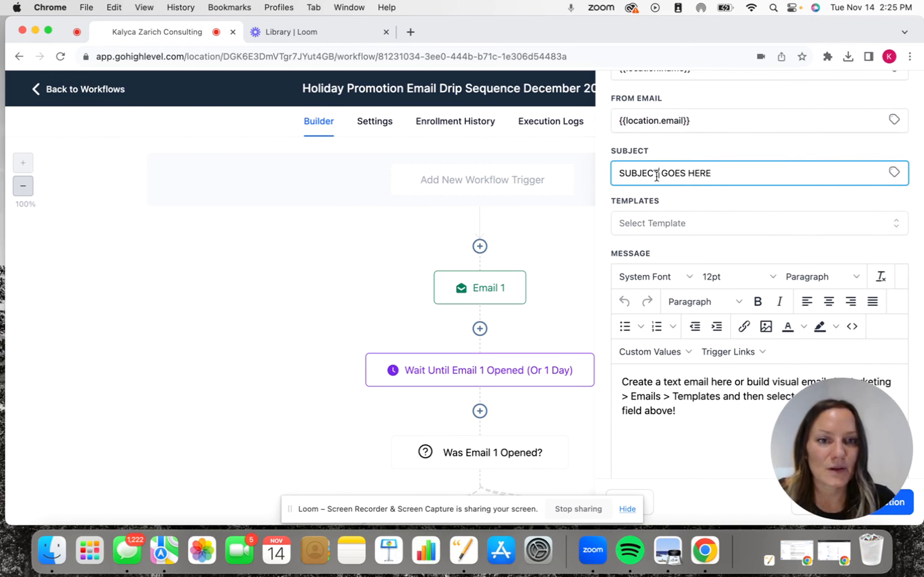
Review the placeholder message text of Email 1 and save the email action.
left_click(683, 409)
left_click_drag(684, 410, 610, 370)
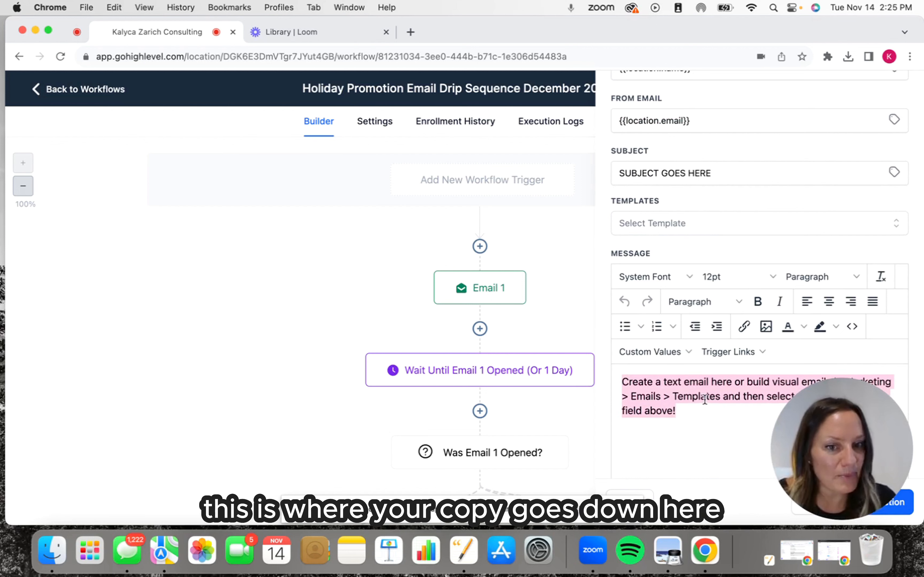
scroll(704, 399, "down", 3)
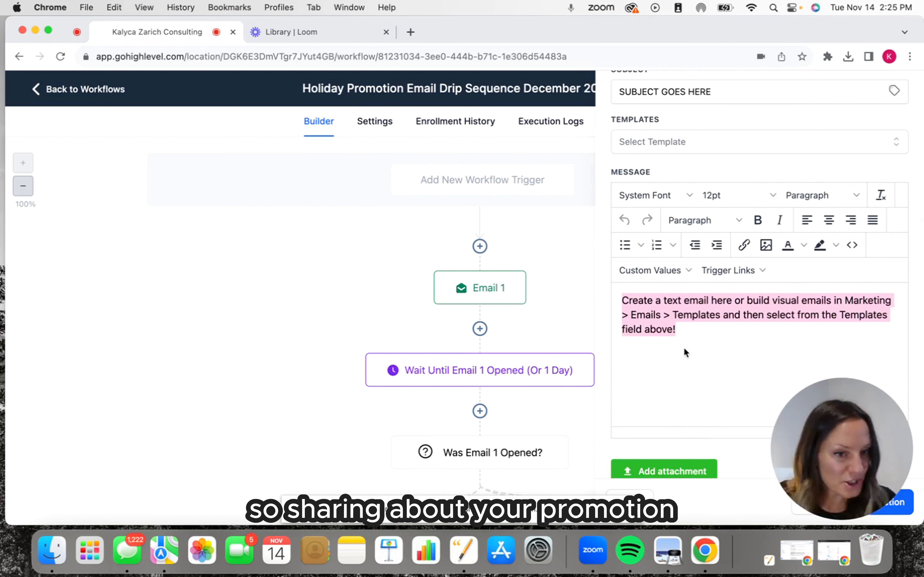
left_click_drag(832, 413, 374, 406)
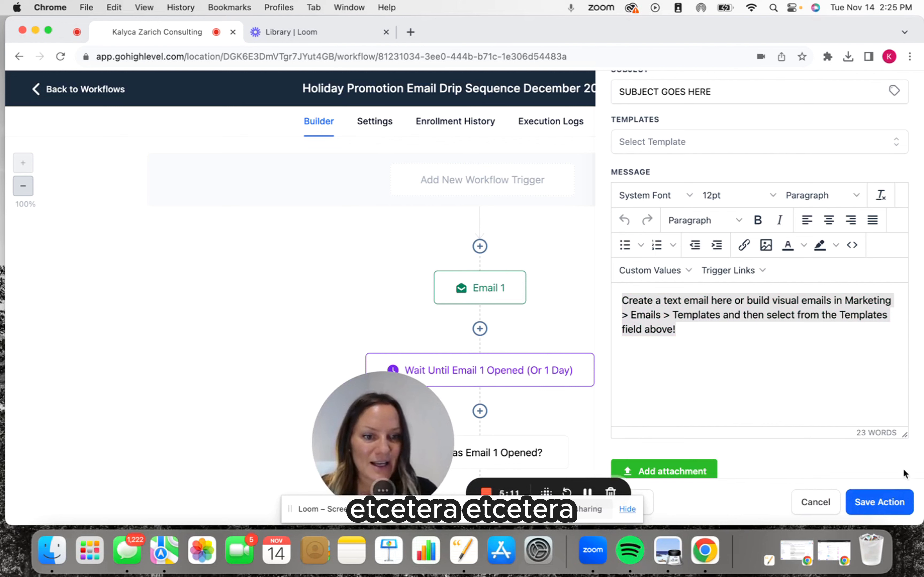
left_click(873, 503)
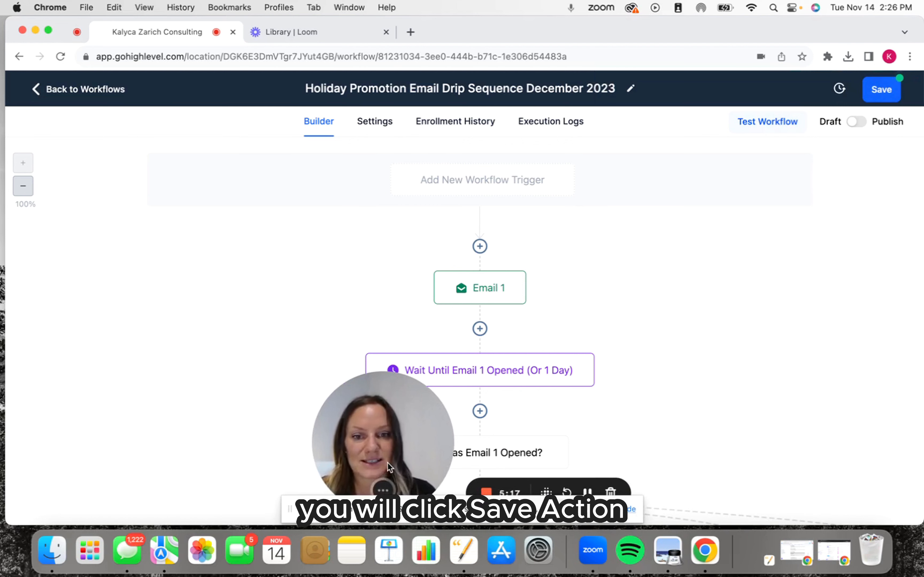
Open the wait action after Email 1, check its email event and timeout settings, and save it.
left_click_drag(387, 460, 267, 462)
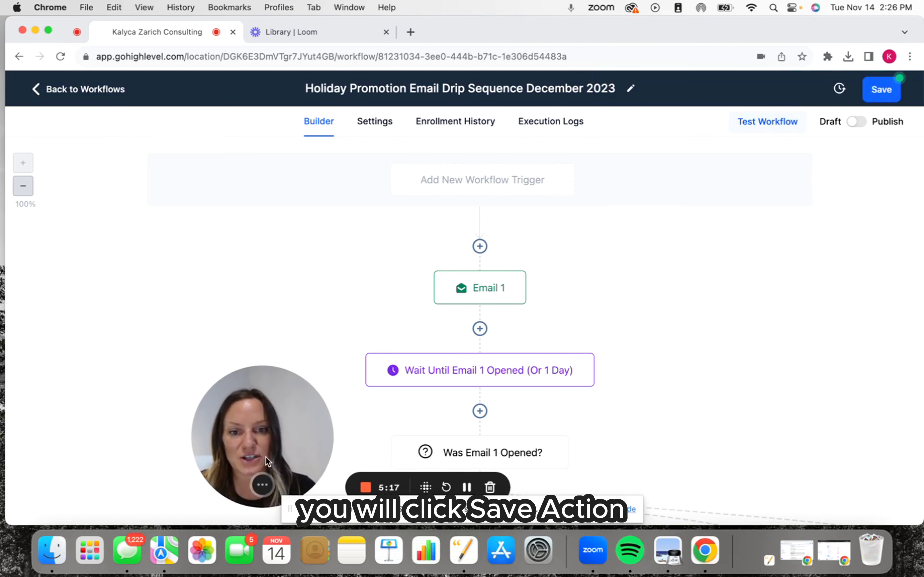
left_click(454, 375)
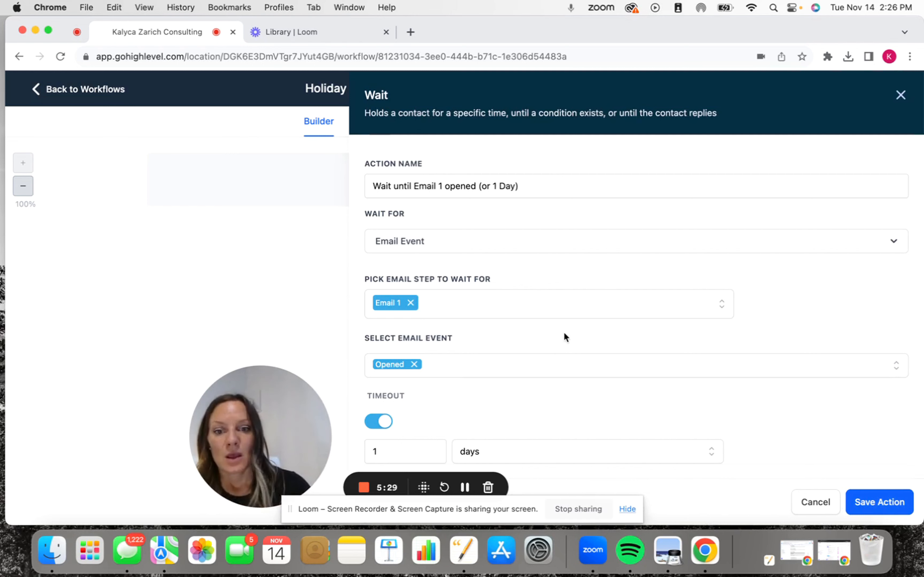
left_click(864, 500)
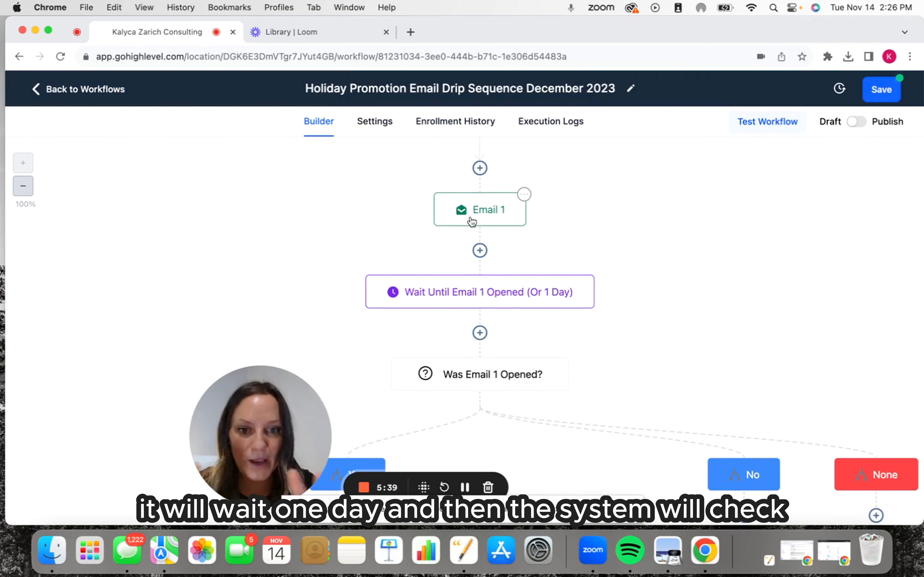
Open the "Email 1 With New Subject" action on the No branch and review its subject and message.
scroll(494, 374, "down", 2)
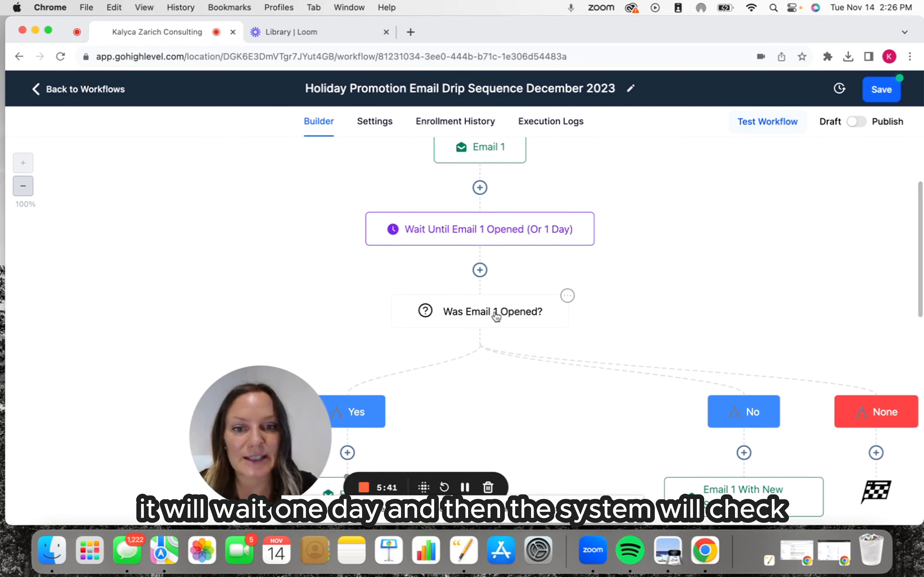
left_click_drag(263, 414, 180, 406)
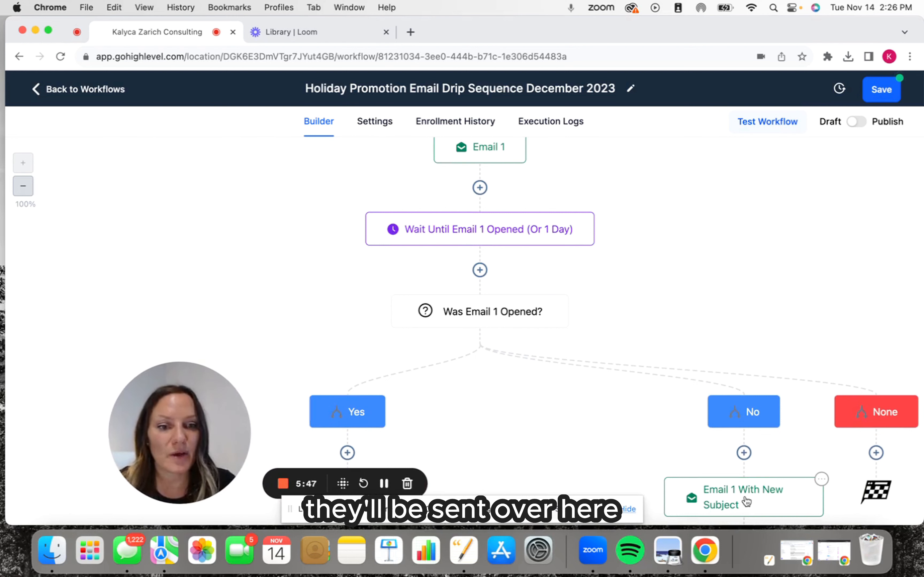
scroll(313, 436, "down", 2)
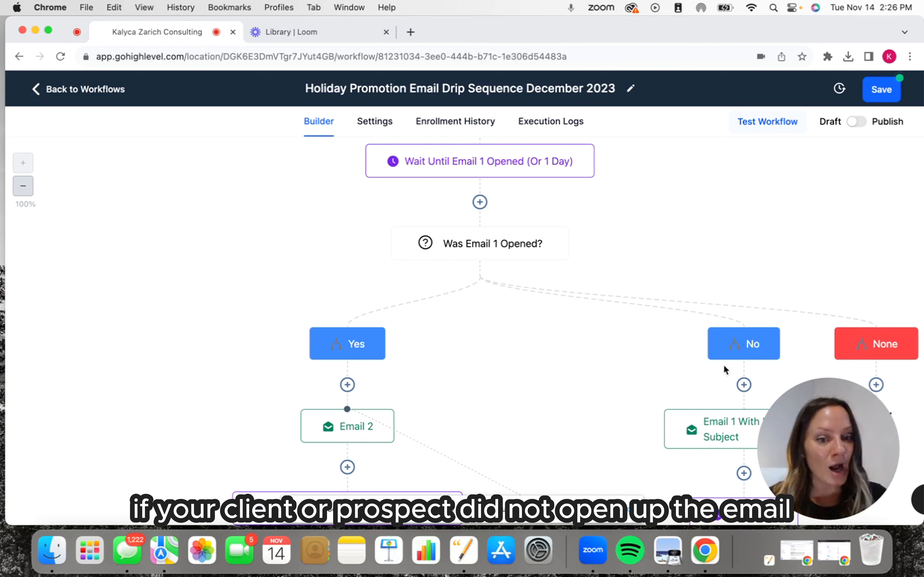
left_click(721, 439)
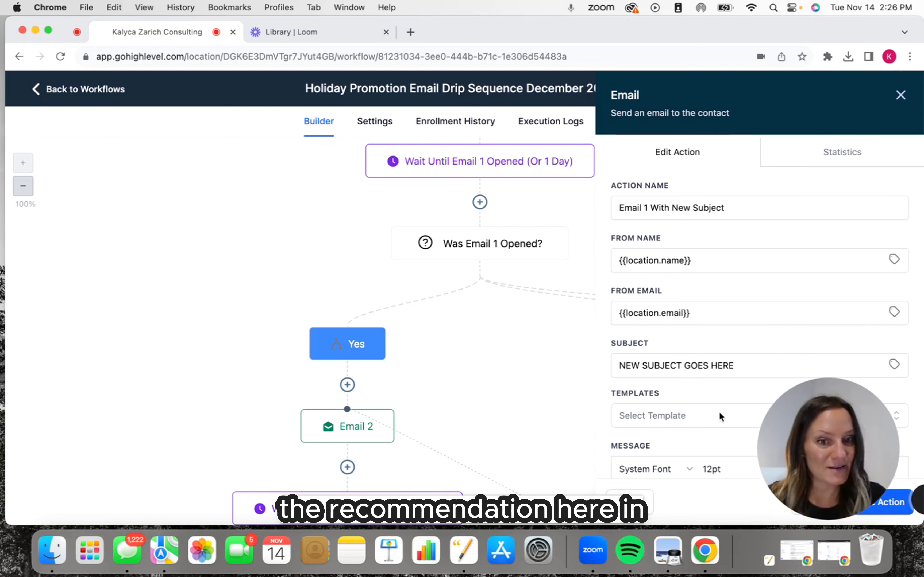
scroll(718, 405, "down", 2)
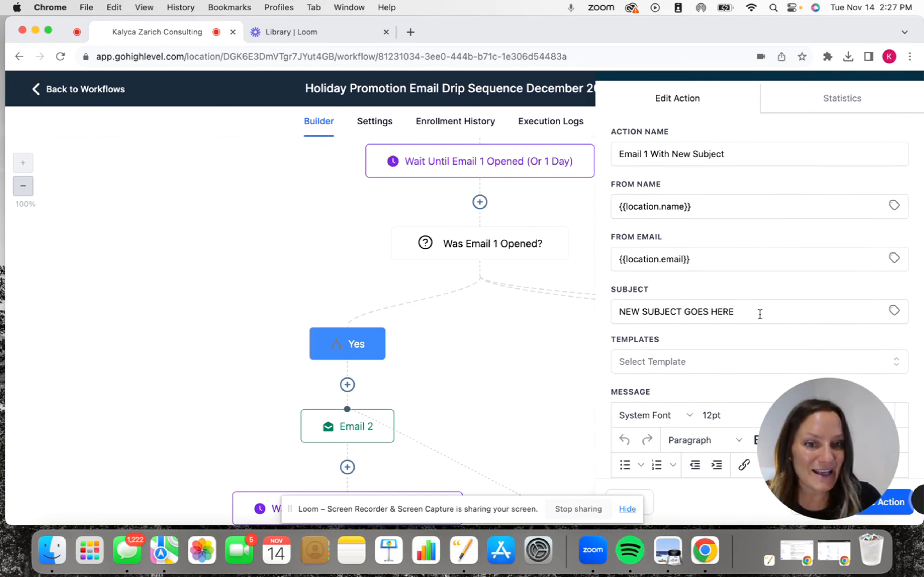
left_click_drag(759, 313, 563, 317)
scroll(666, 289, "down", 7)
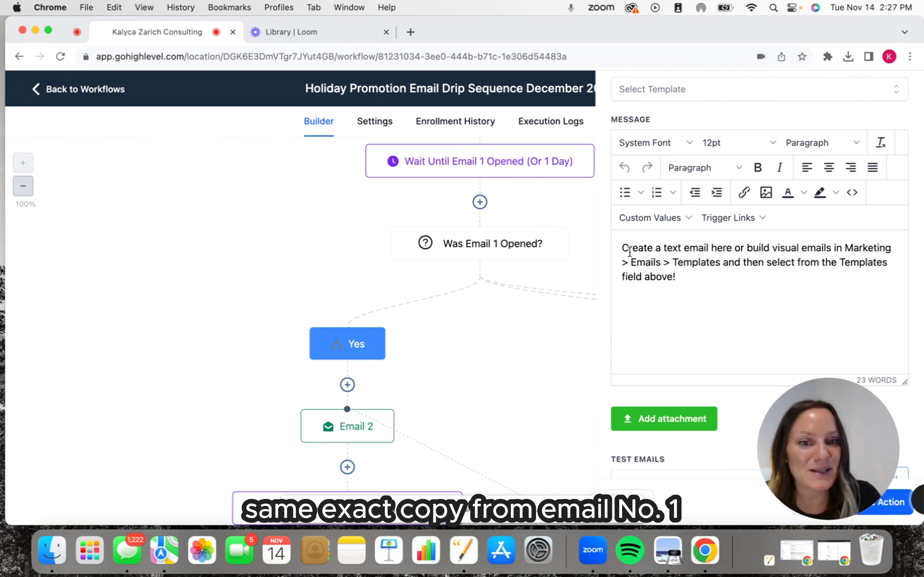
scroll(629, 252, "up", 7)
Set the subject of "Email 1 With New Subject" to "SUBJECT LINE 2" and save the action.
left_click_drag(755, 366, 508, 362)
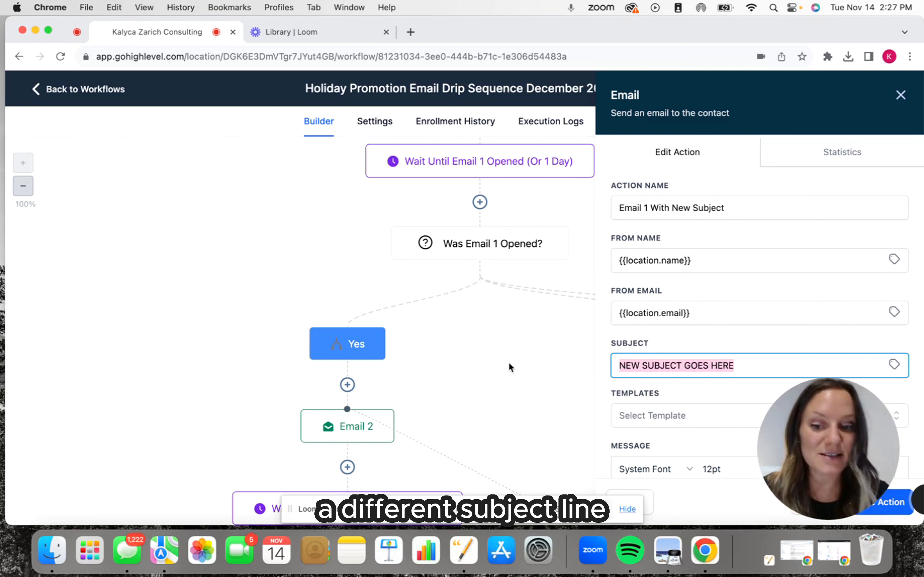
type("SUB")
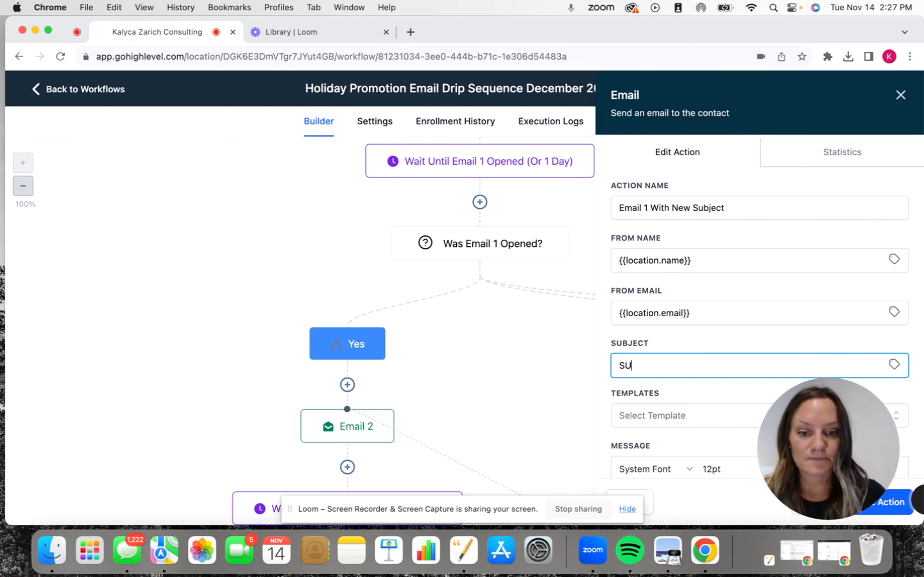
type("INE 2")
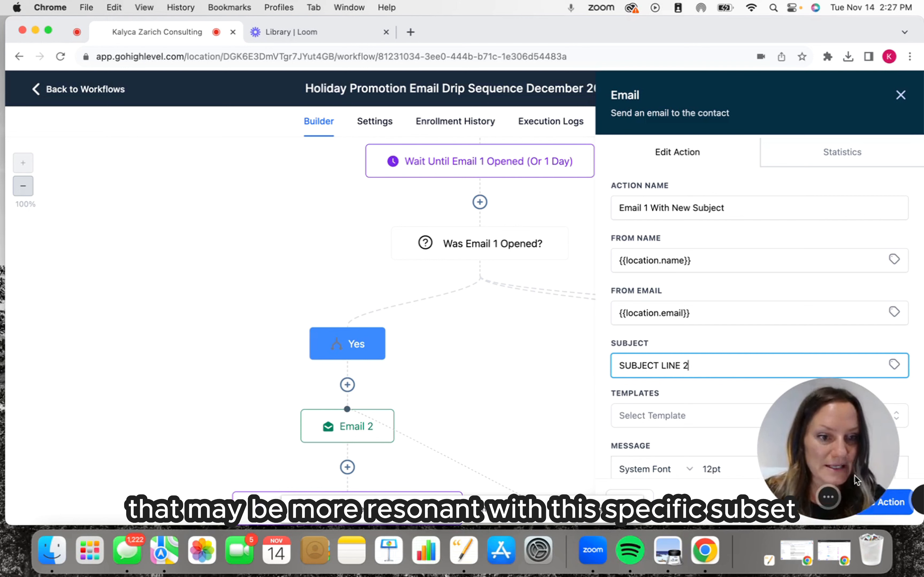
left_click_drag(846, 469, 551, 469)
left_click(871, 503)
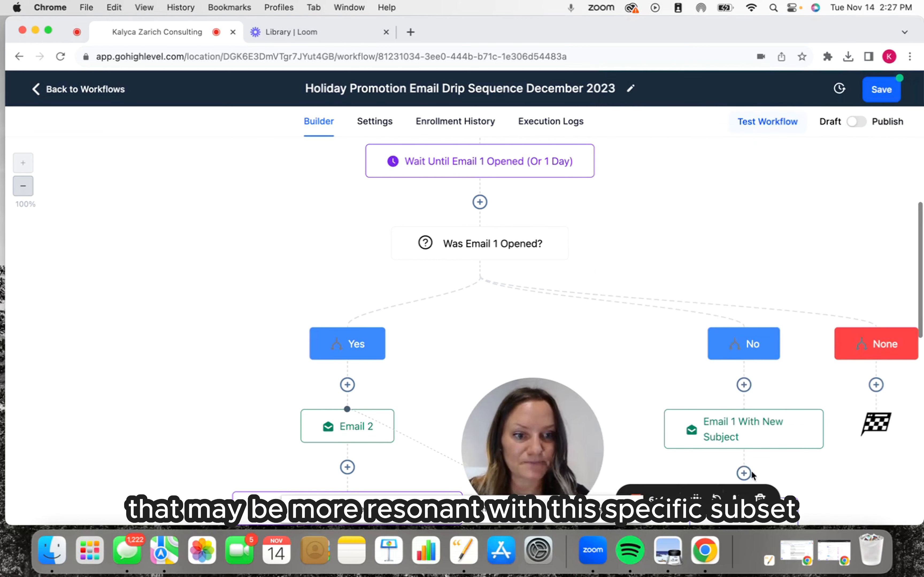
Examine the Yes and No branches after the Email 1 check, following the sequence through Email 2 to Email 3.
left_click_drag(346, 428, 82, 431)
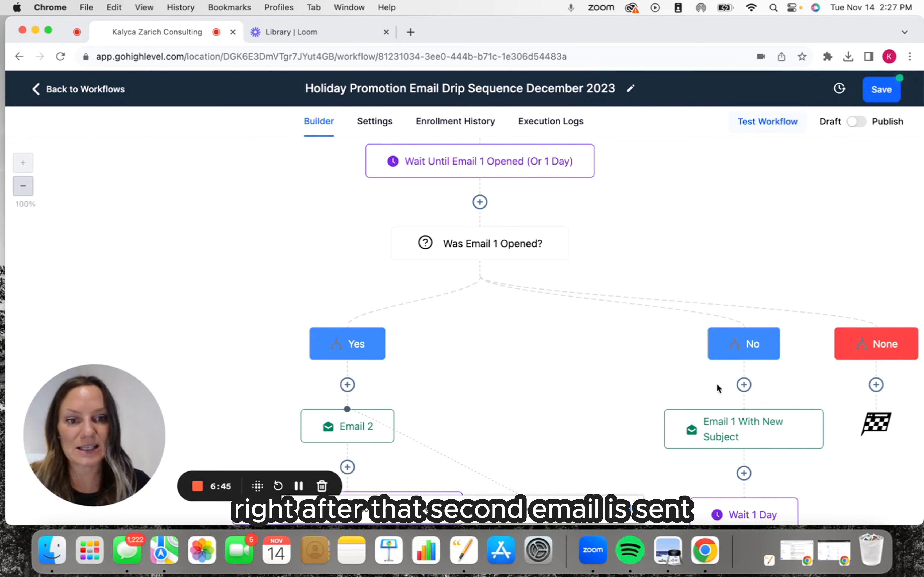
scroll(759, 459, "down", 5)
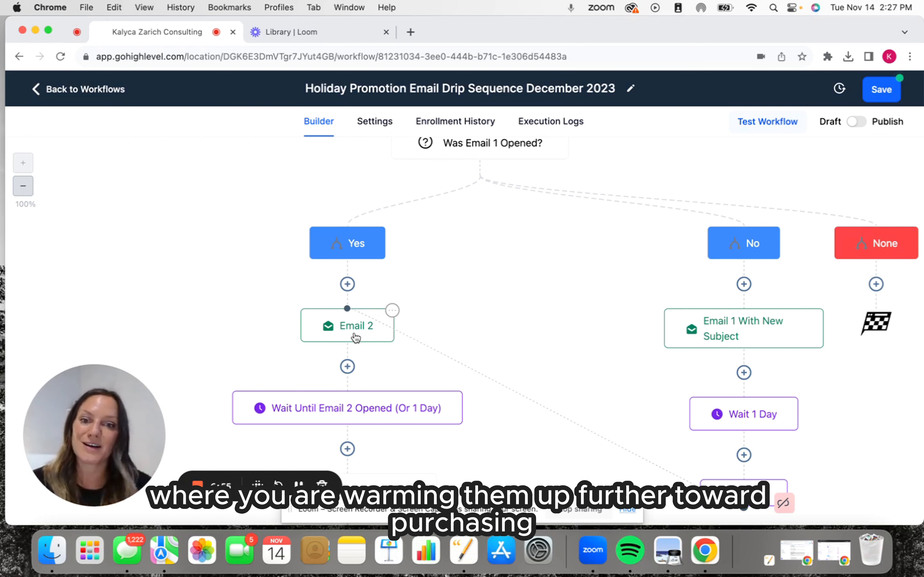
scroll(666, 326, "up", 2)
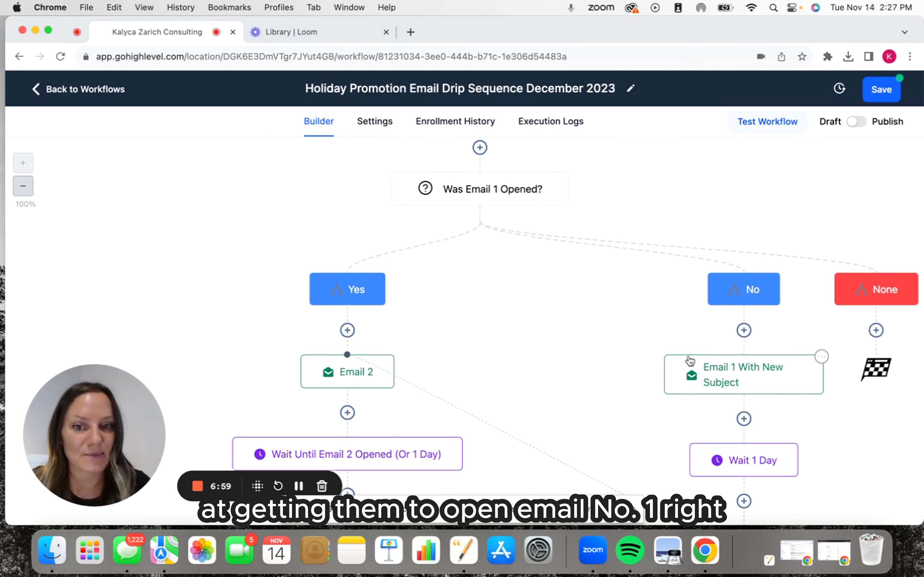
scroll(689, 360, "down", 5)
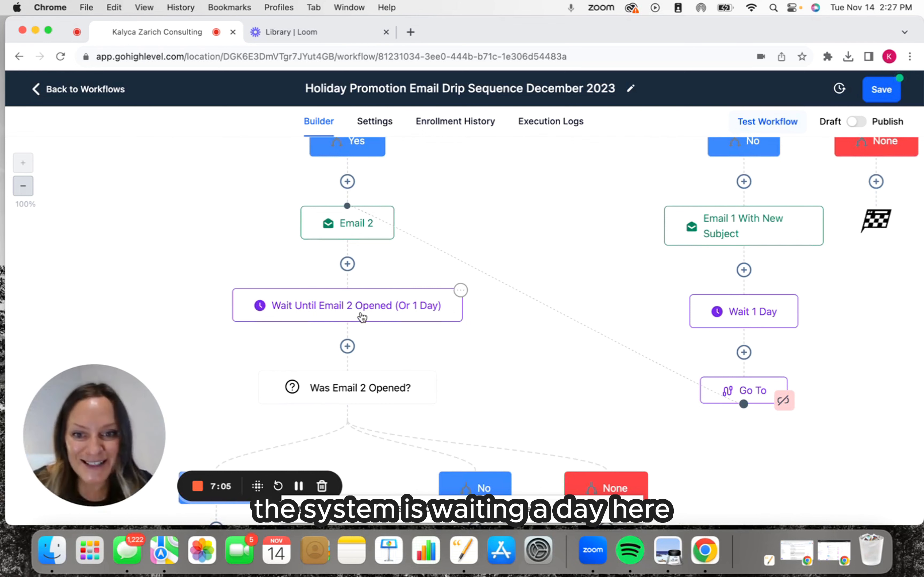
scroll(355, 408, "down", 2)
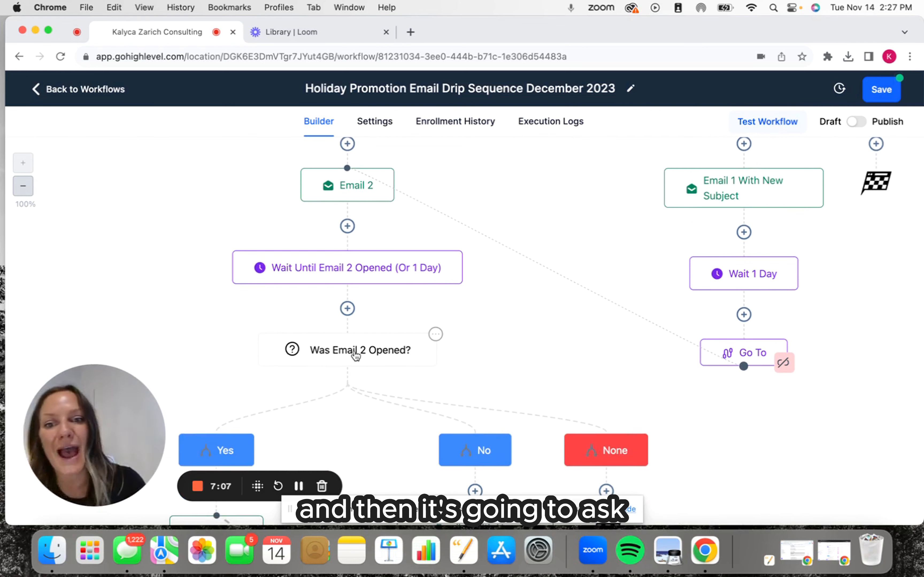
scroll(374, 369, "down", 1)
scroll(374, 369, "down", 3)
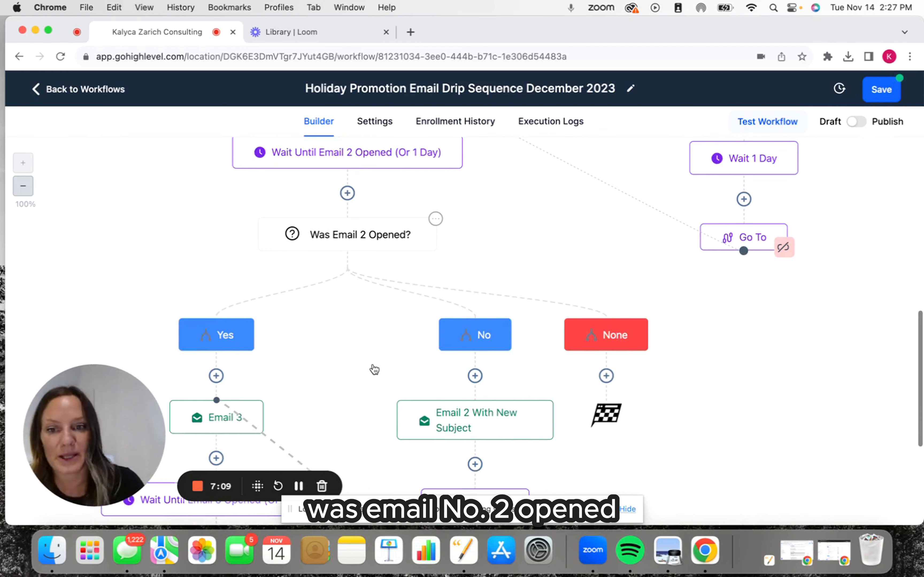
scroll(374, 196, "down", 2)
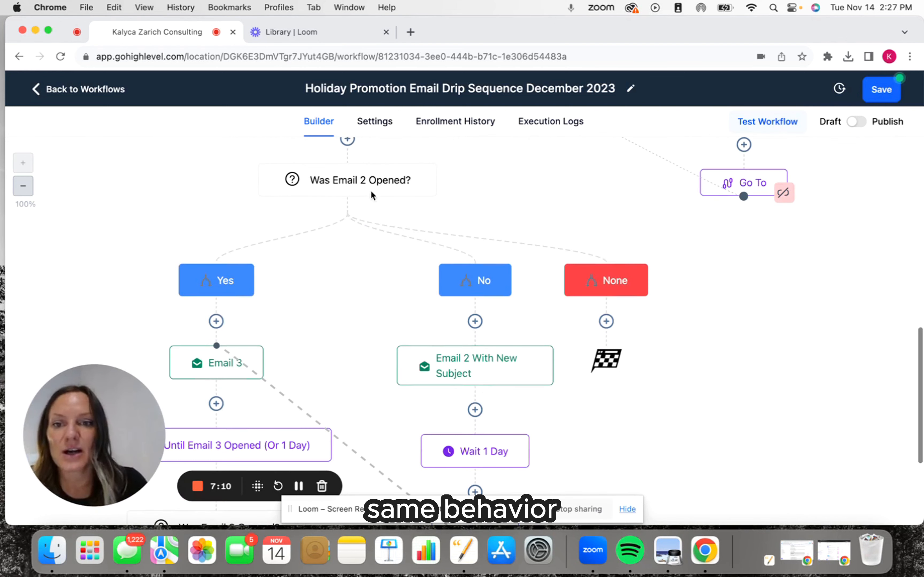
Open the Email 3 action on the Yes branch, review its subject and message, and close it without saving.
left_click(209, 362)
scroll(744, 352, "down", 8)
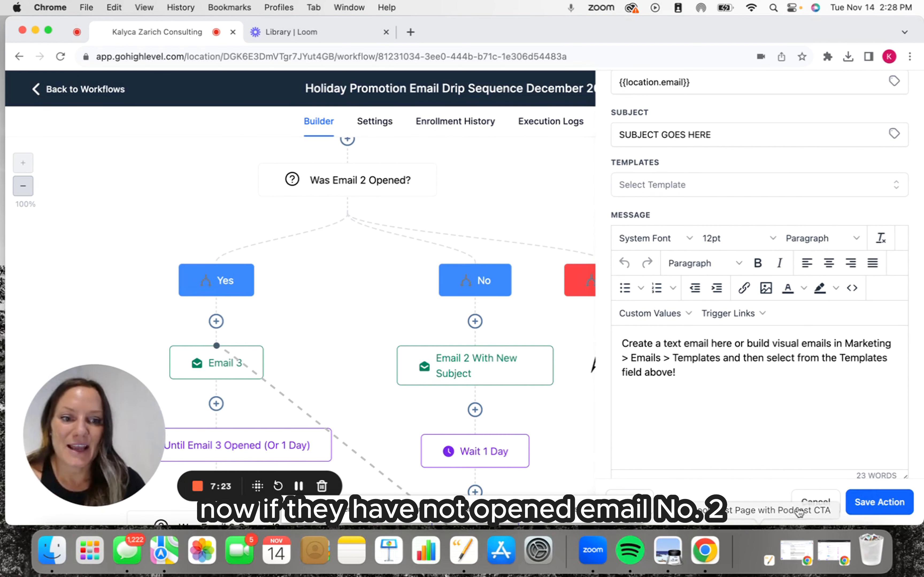
left_click(809, 502)
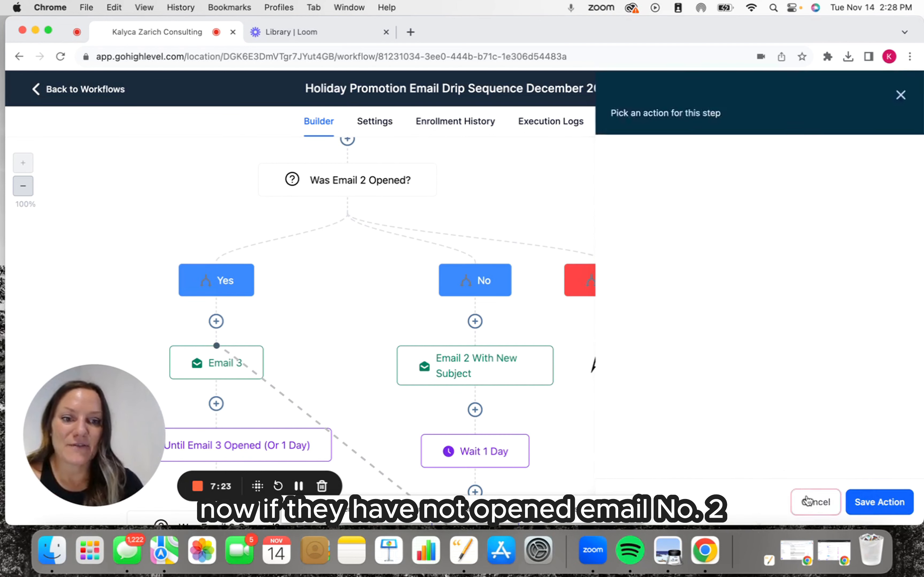
Open the "Email 2 With New Subject" action on the No branch, review its subject and message, and save it.
left_click(472, 372)
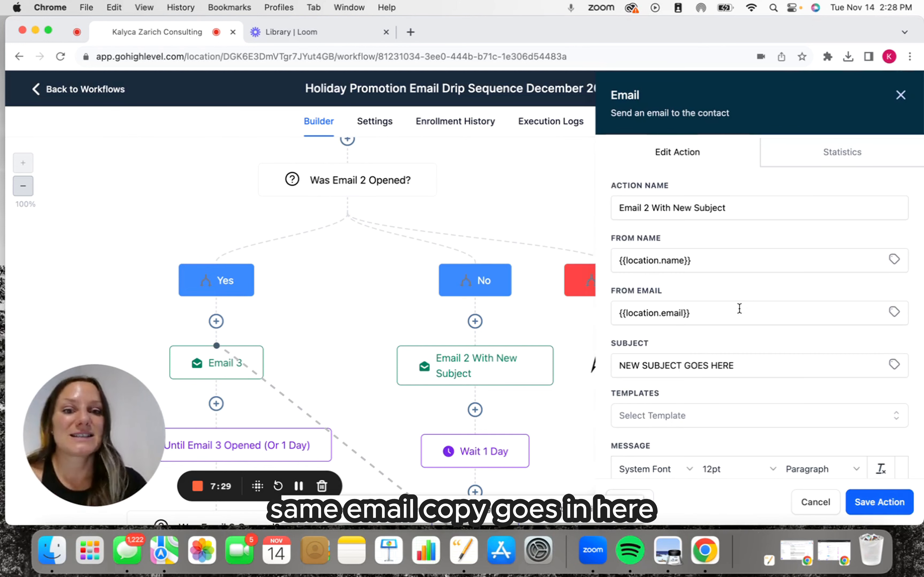
scroll(738, 308, "down", 5)
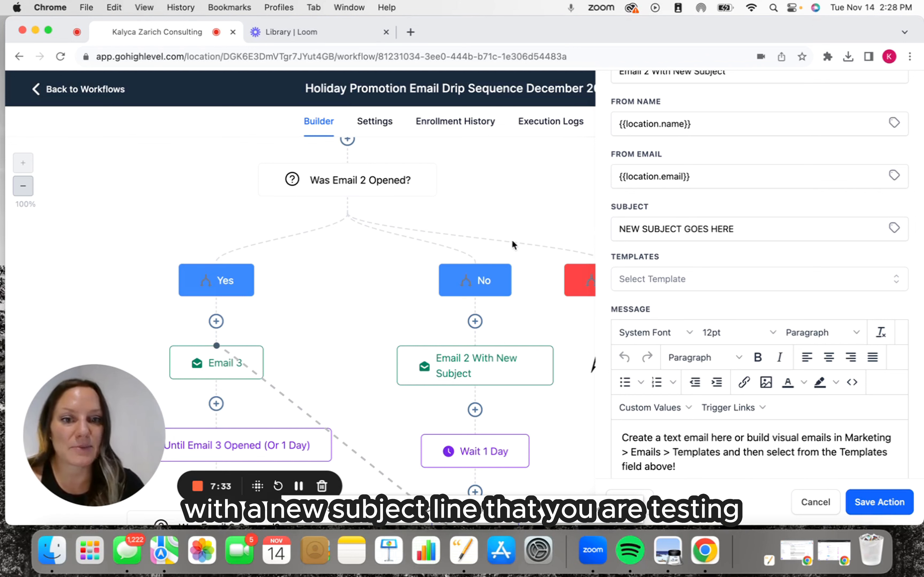
left_click(882, 510)
Examine the path from Email 2 With New Subject to Email 3 and the branches after the Email 3 opened check.
scroll(504, 414, "down", 5)
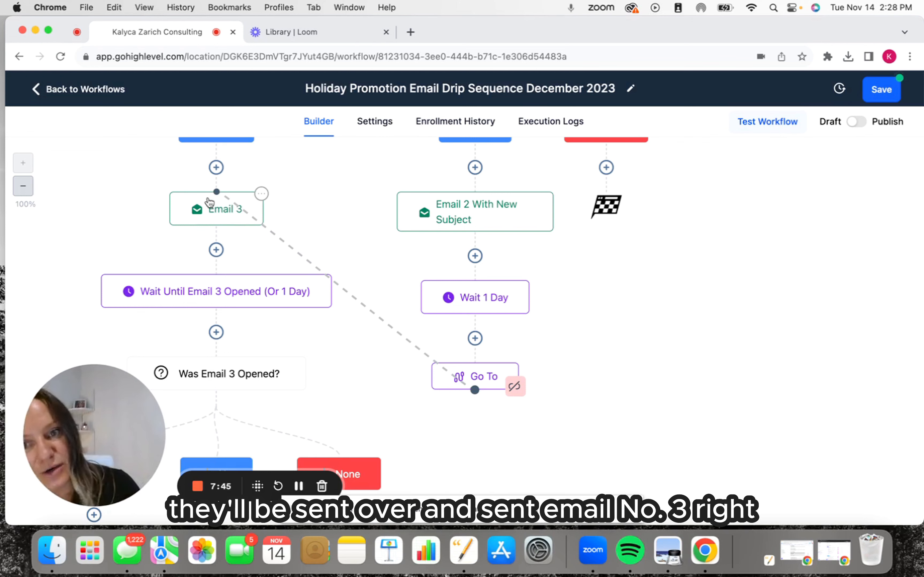
scroll(214, 230, "down", 10)
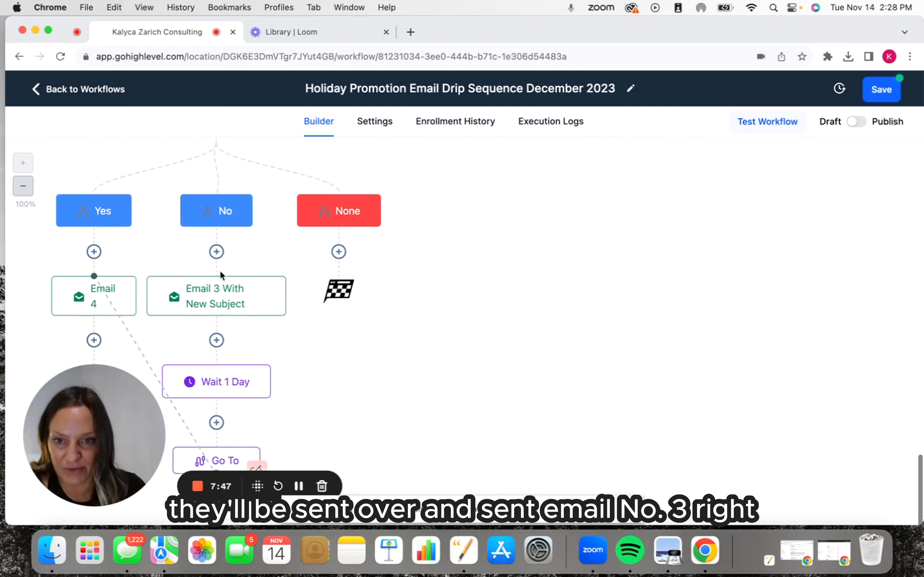
scroll(220, 272, "up", 3)
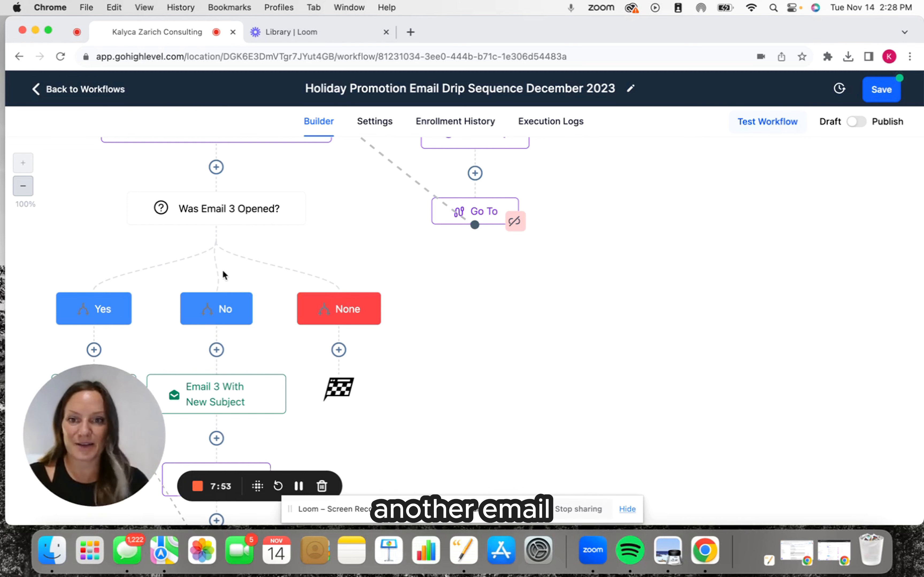
scroll(222, 269, "up", 4)
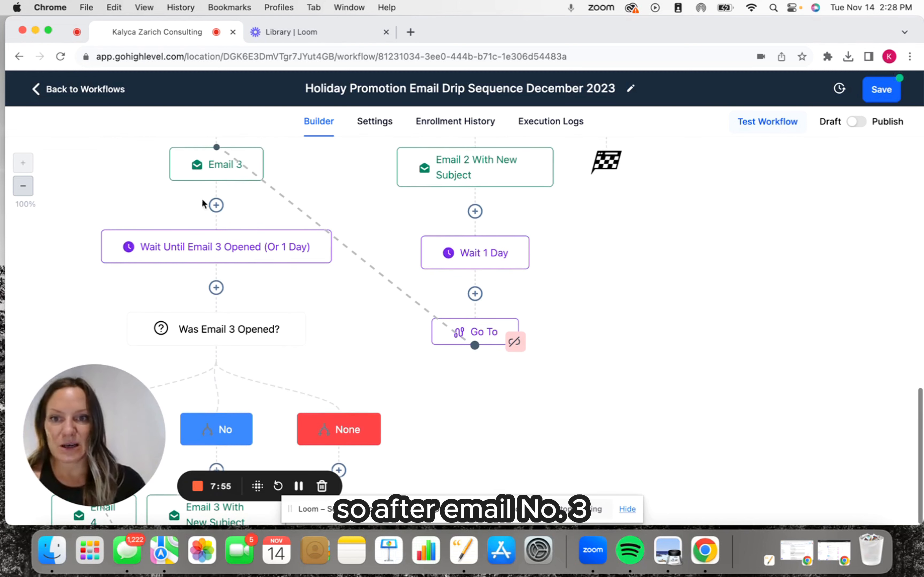
scroll(206, 332, "down", 3)
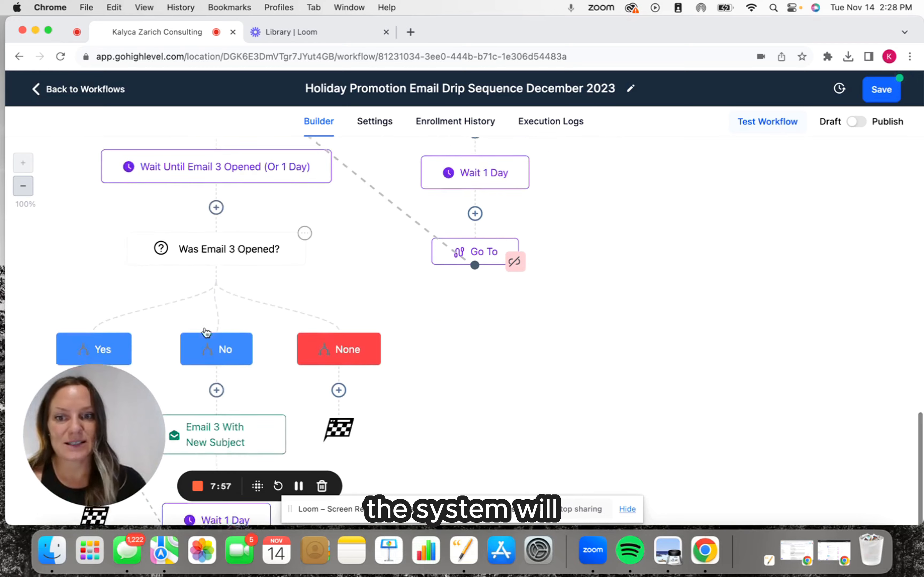
scroll(206, 332, "down", 3)
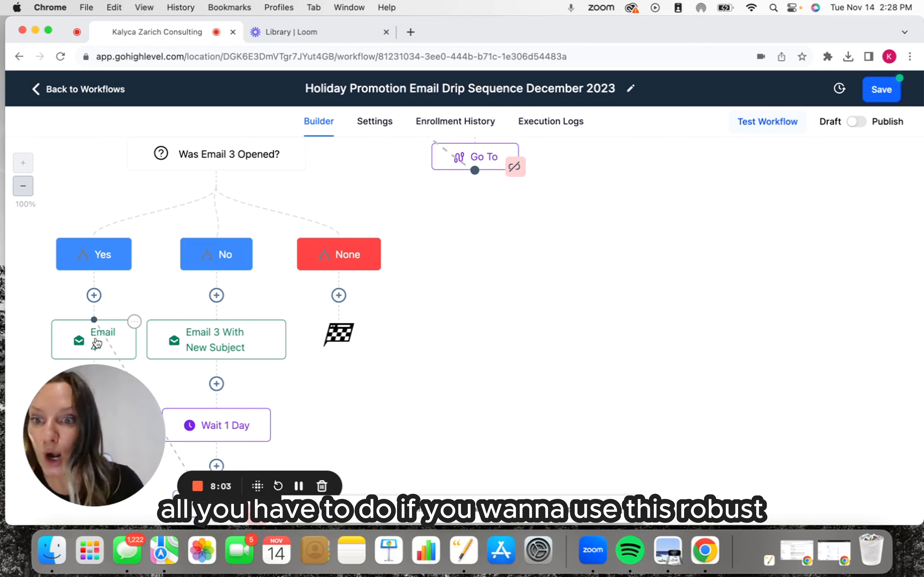
left_click_drag(115, 407, 871, 393)
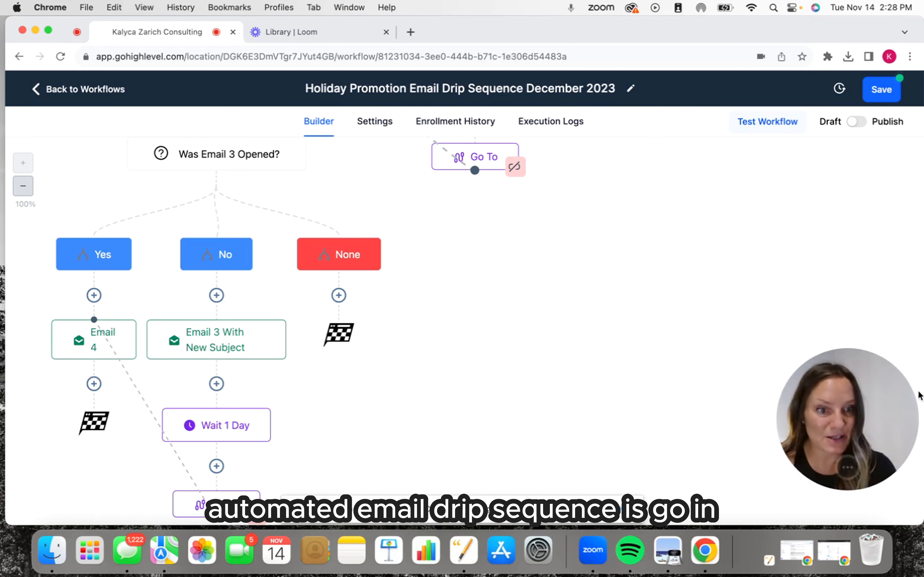
Open the Email 4 action on the Yes branch, review its subject and message settings, and save the action.
left_click(95, 349)
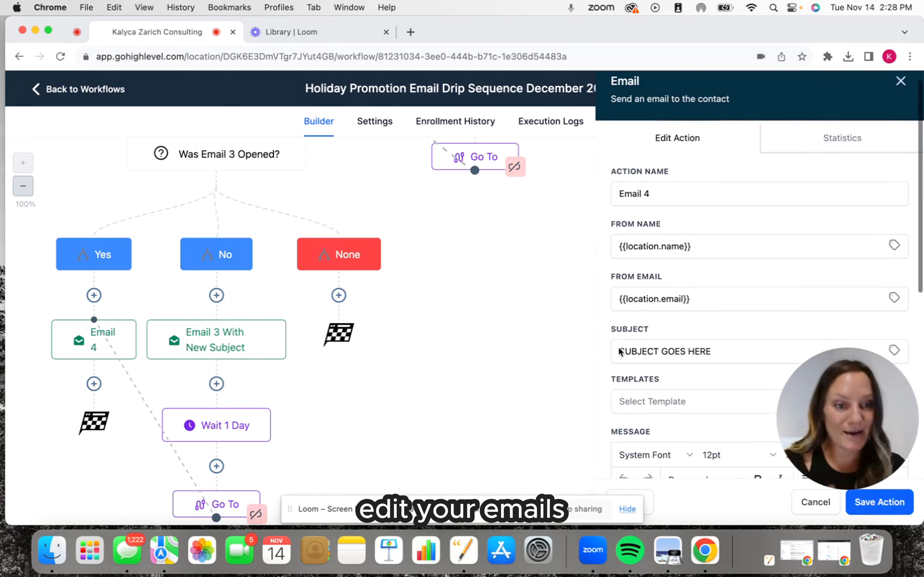
scroll(621, 352, "down", 3)
scroll(621, 351, "down", 3)
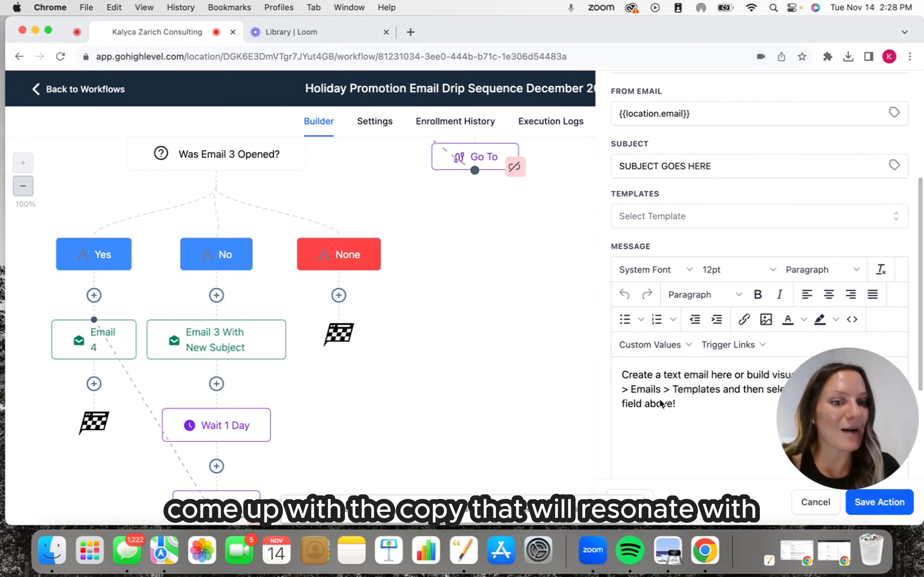
left_click(884, 515)
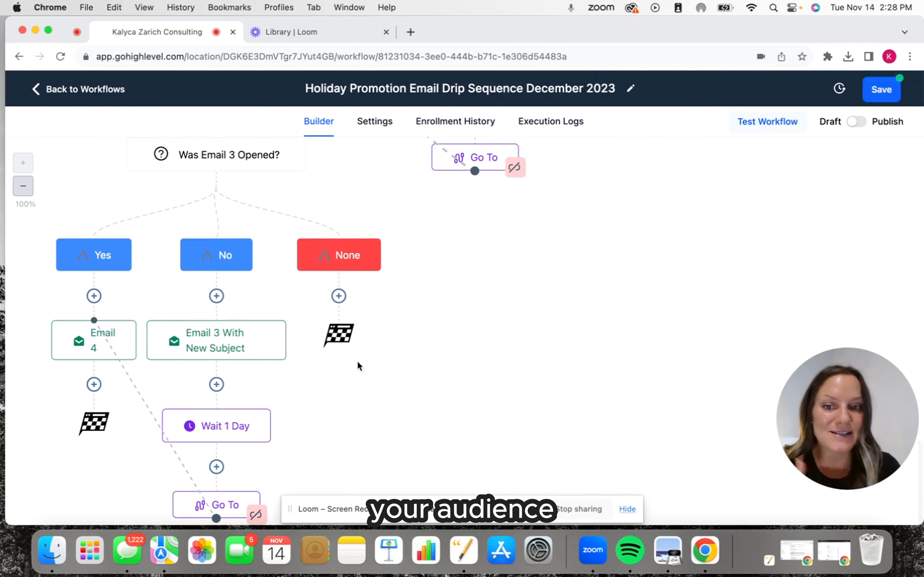
Reopen "Email 2 With New Subject", highlight its subject line text, and close the action without saving.
scroll(357, 360, "up", 8)
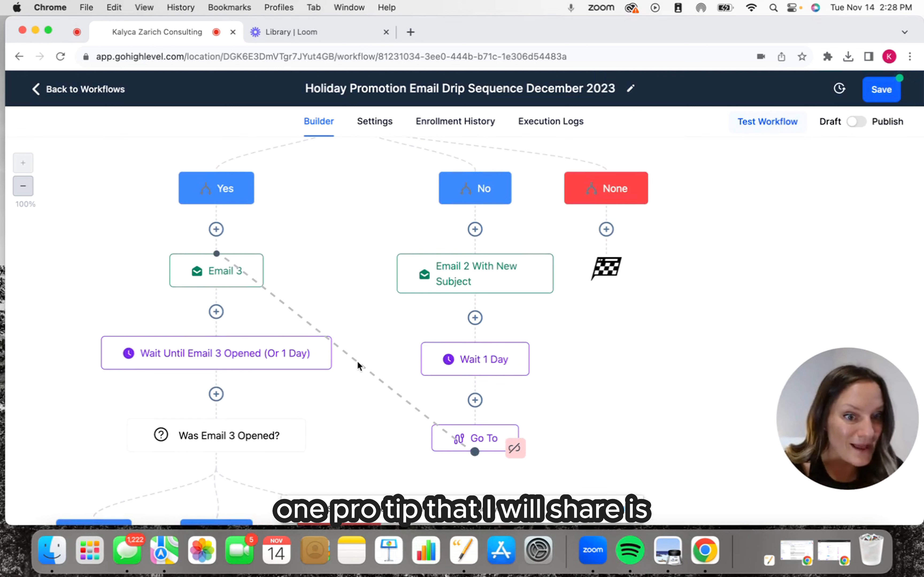
left_click(502, 278)
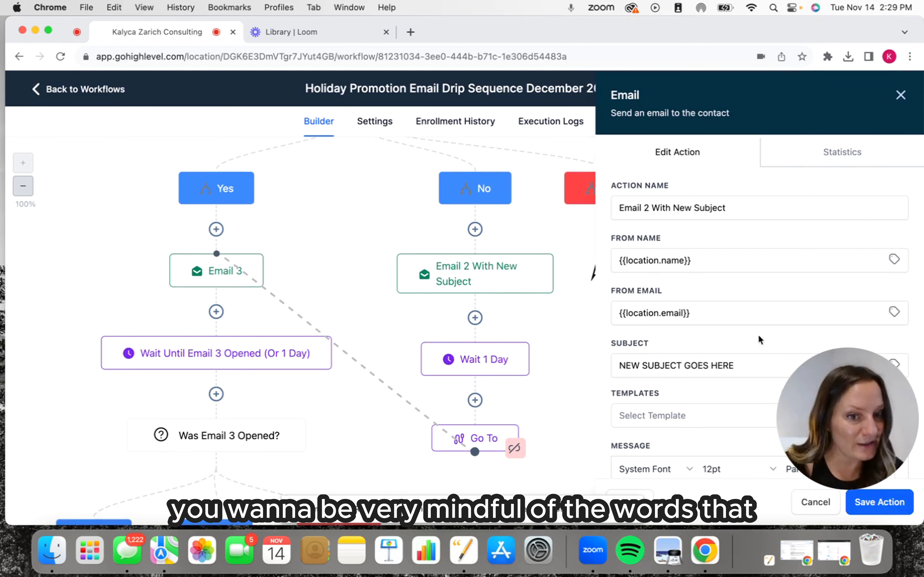
left_click_drag(752, 362, 587, 366)
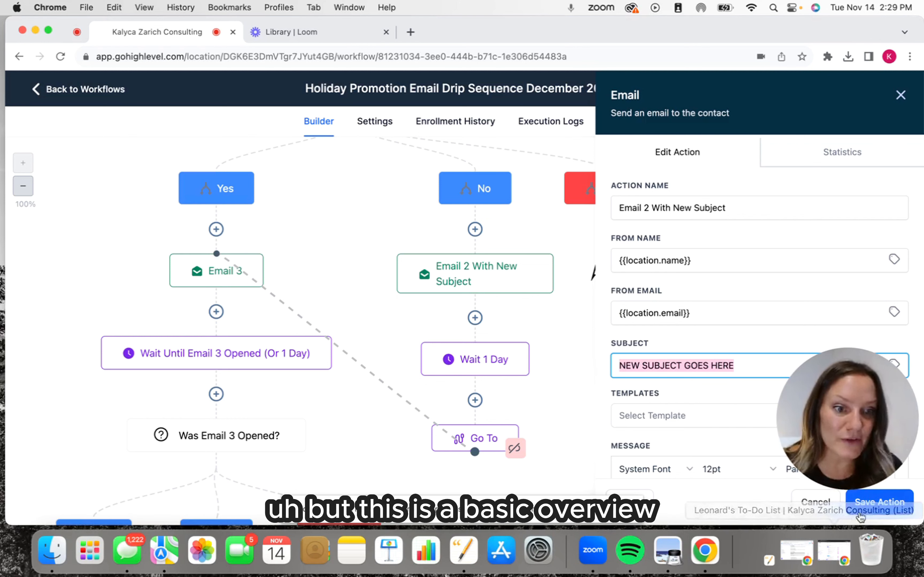
left_click(815, 502)
Save the Holiday Promotion Email Drip Sequence December 2023 workflow and switch its status from Draft to Publish.
scroll(501, 409, "up", 15)
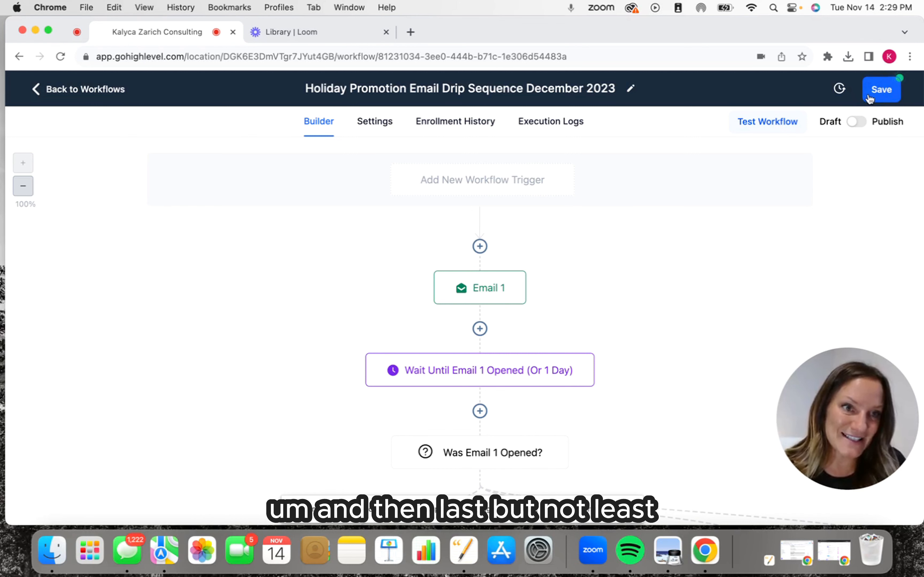
left_click(878, 90)
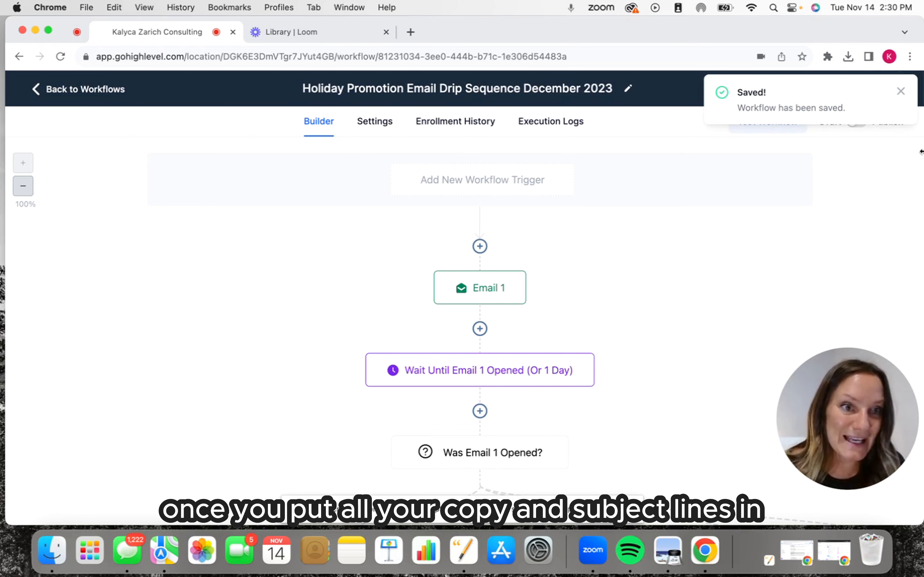
left_click(900, 92)
left_click(859, 122)
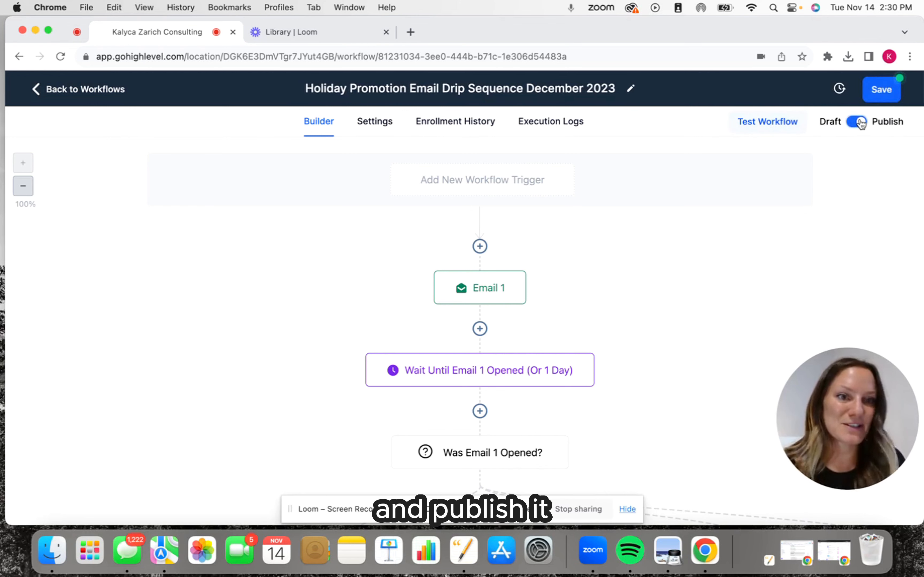